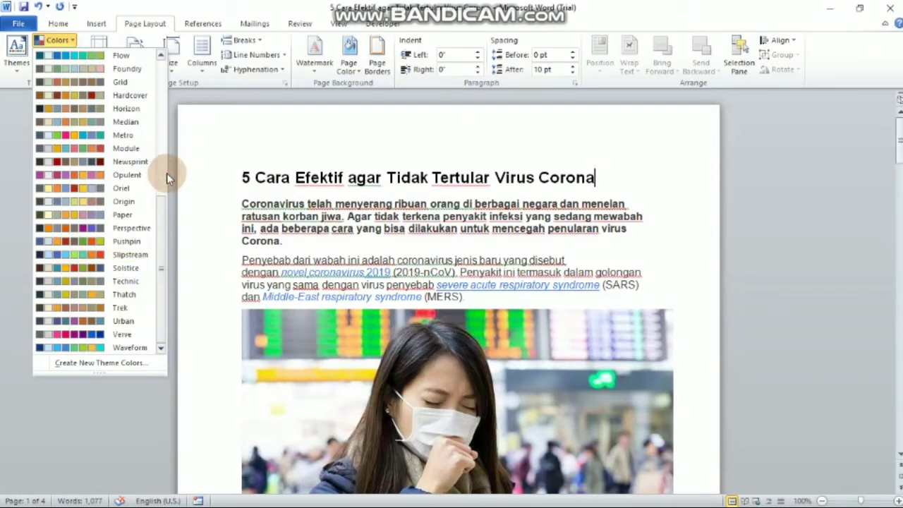
Step: Start a new theme font set with Calibri Light as the heading font and Broadway as the body font
mouse_move(361, 4)
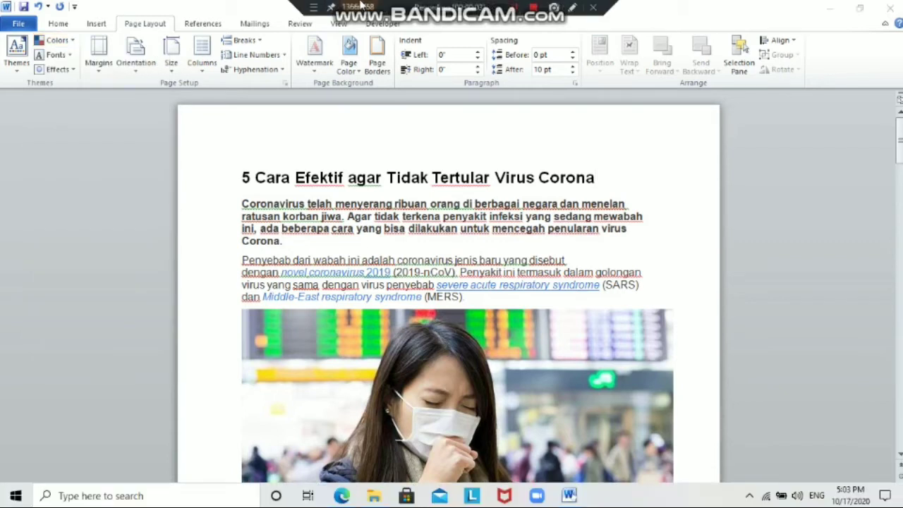
click(68, 60)
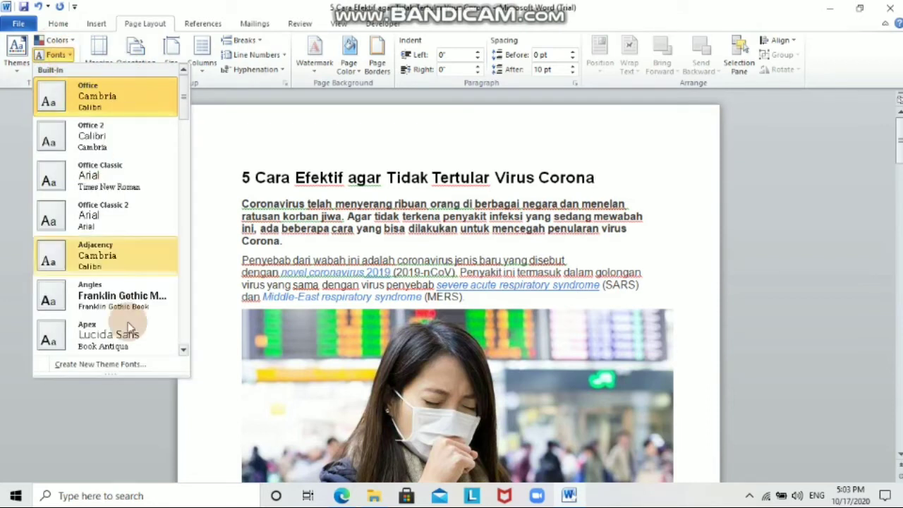
click(108, 368)
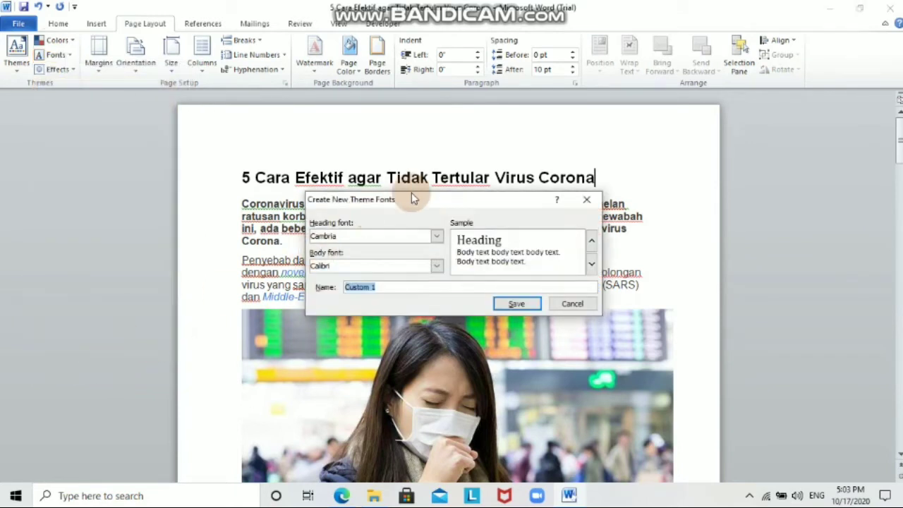
click(436, 236)
click(436, 239)
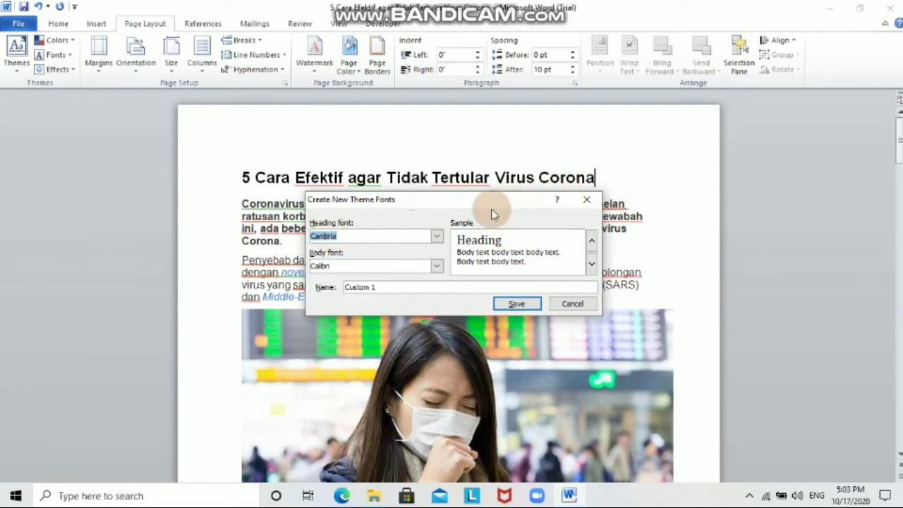
click(435, 237)
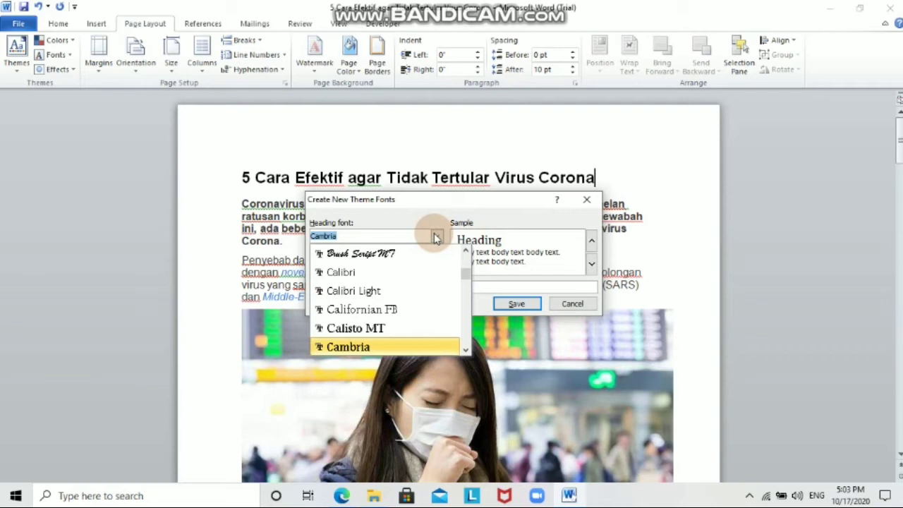
click(367, 303)
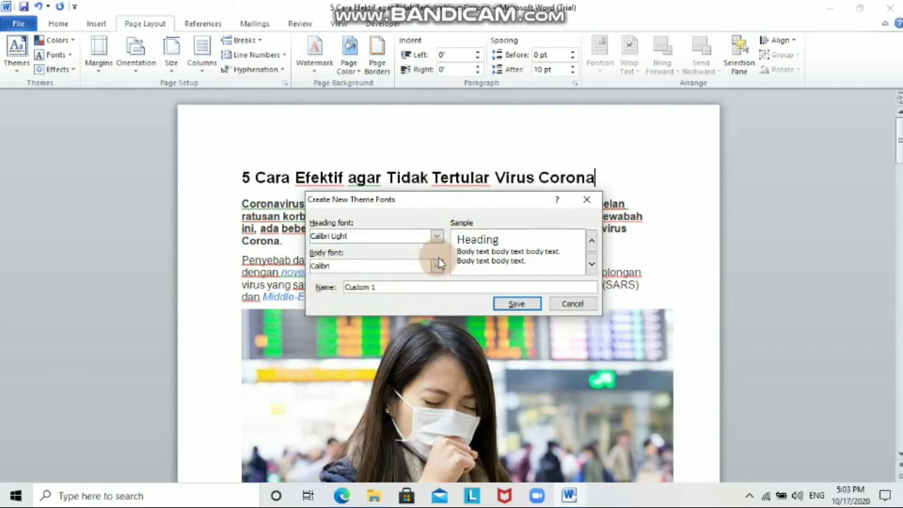
click(438, 265)
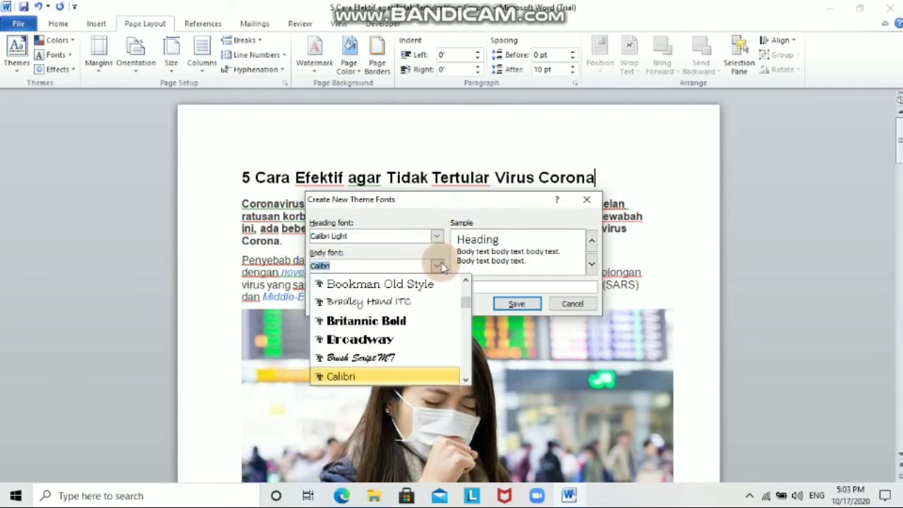
click(346, 339)
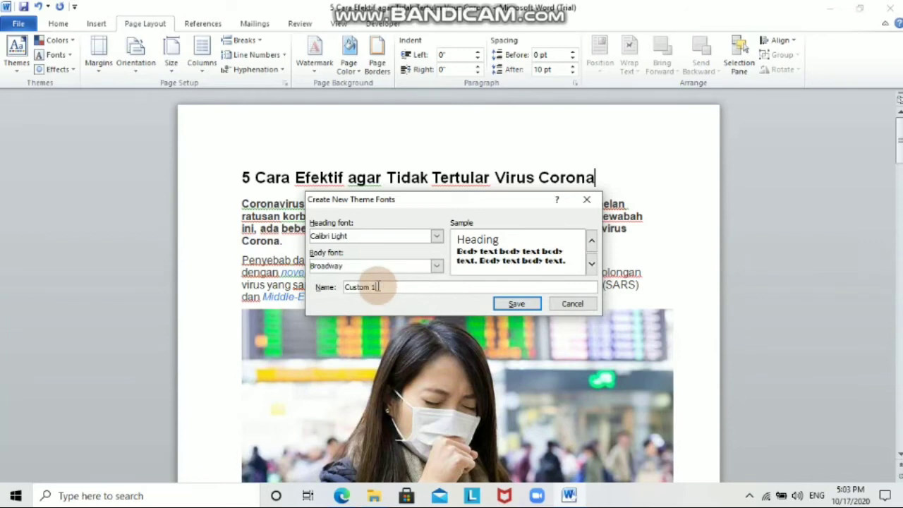
Step: Name the new theme font set gg and save it
key(BackSpace)
key(BackSpace)
key(BackSpace)
key(BackSpace)
key(BackSpace)
key(BackSpace)
key(BackSpace)
key(BackSpace)
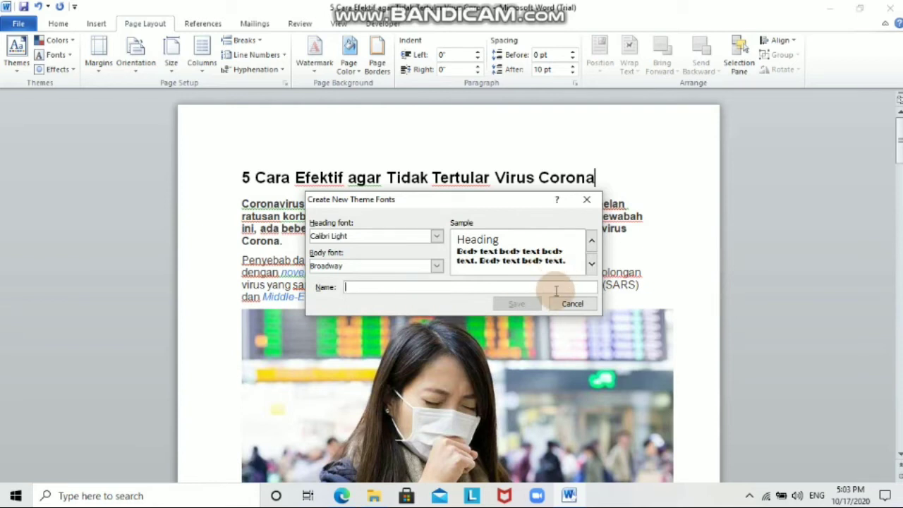
text(gg)
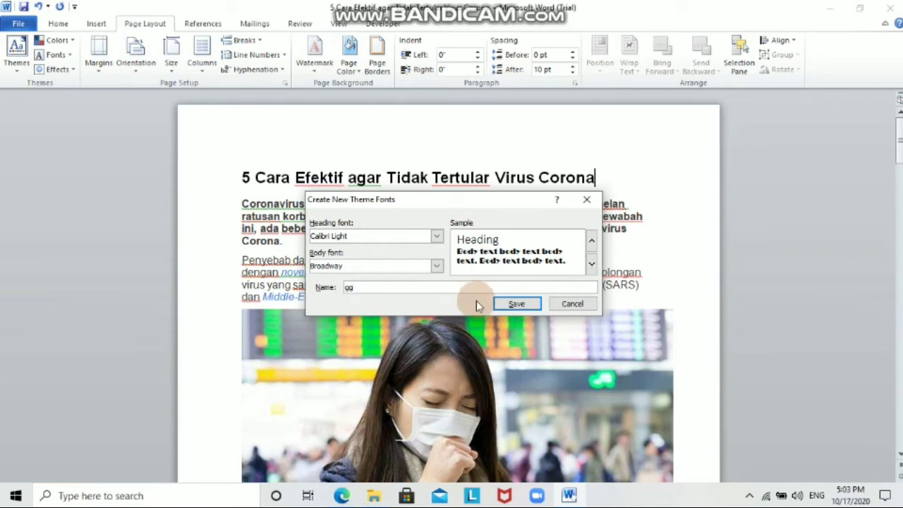
click(519, 304)
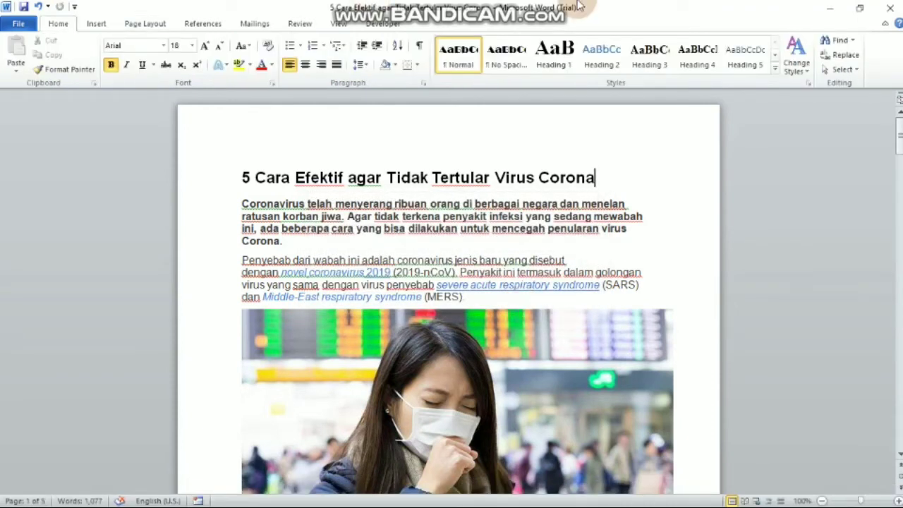
Step: Preview the lenovo, Austere, Austin and Works Cited entries in the Building Blocks Organizer, and close it without inserting anything
mouse_move(578, 6)
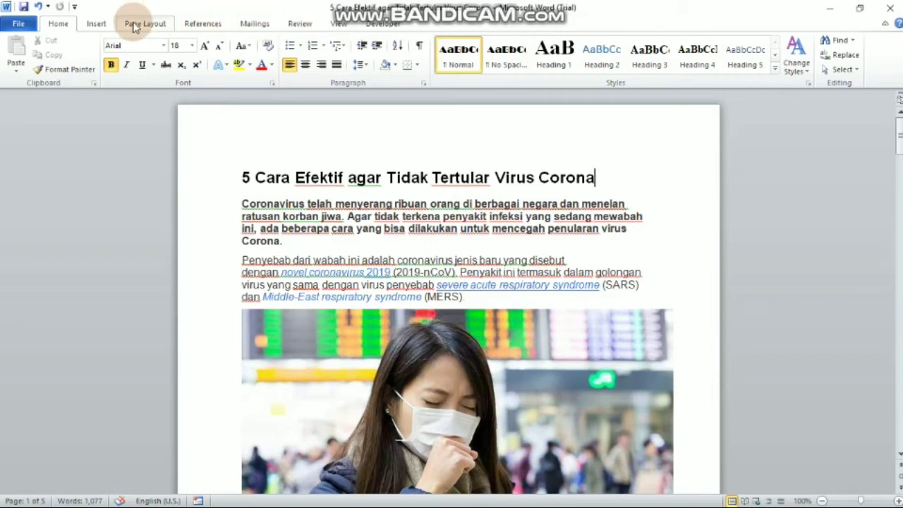
click(104, 24)
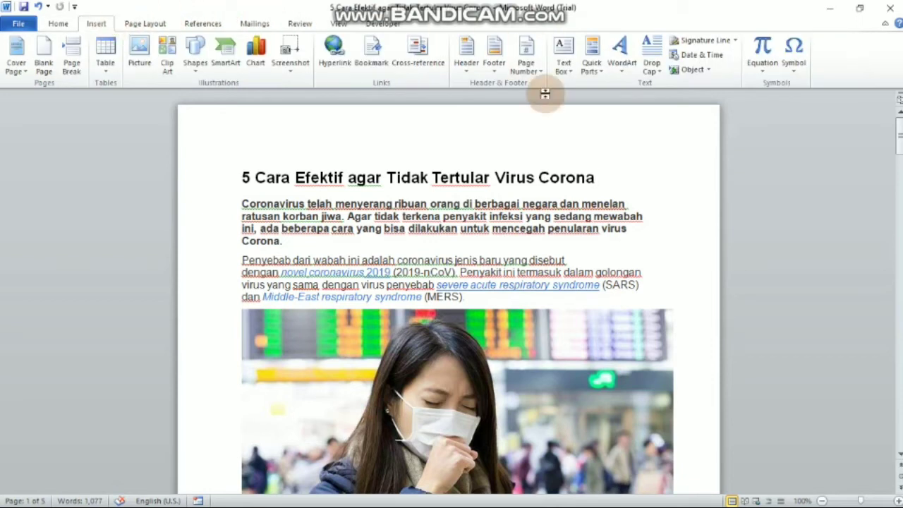
click(592, 51)
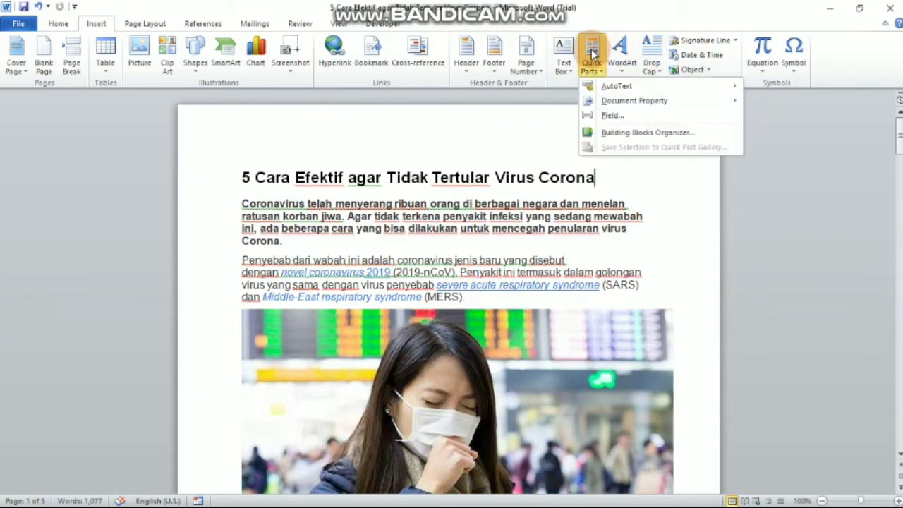
click(621, 134)
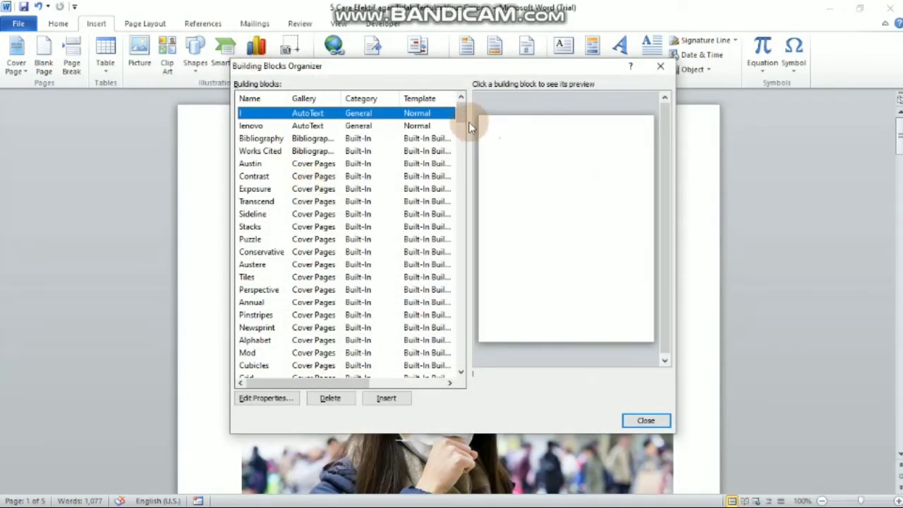
drag(462, 119, 460, 101)
click(279, 125)
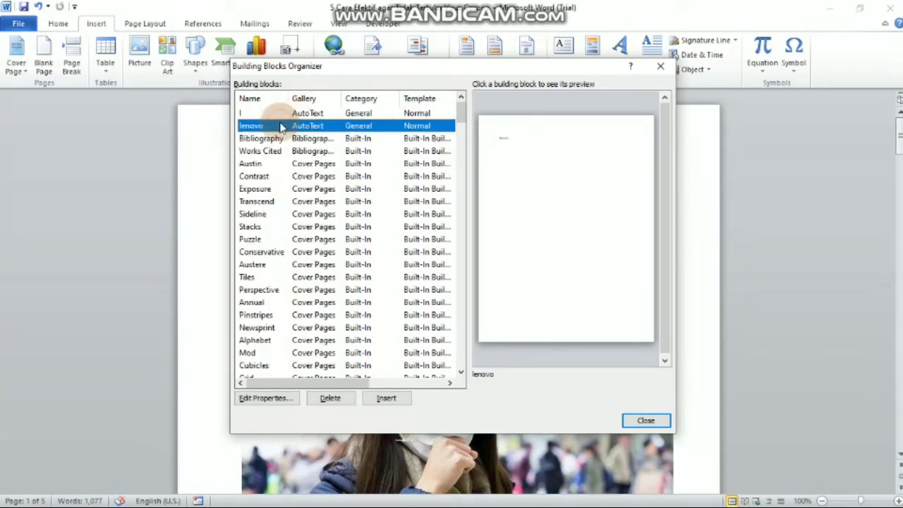
click(387, 264)
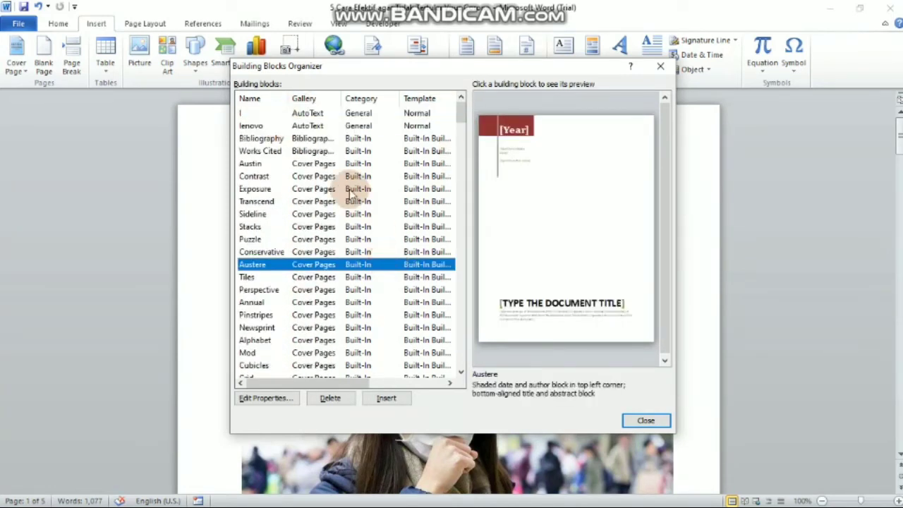
click(326, 165)
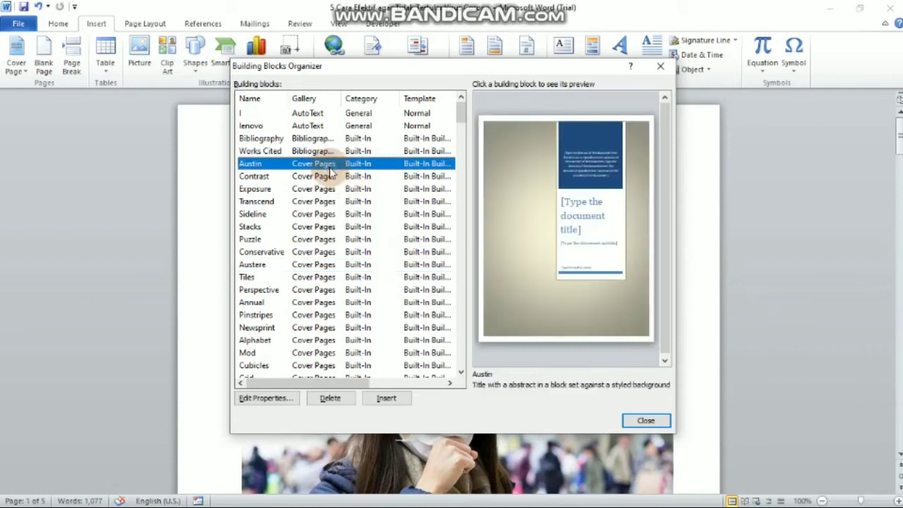
click(299, 151)
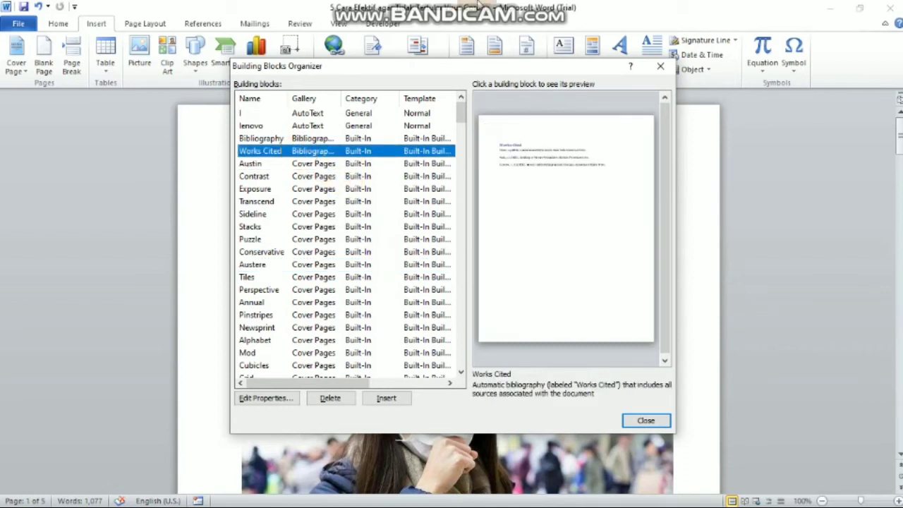
click(358, 165)
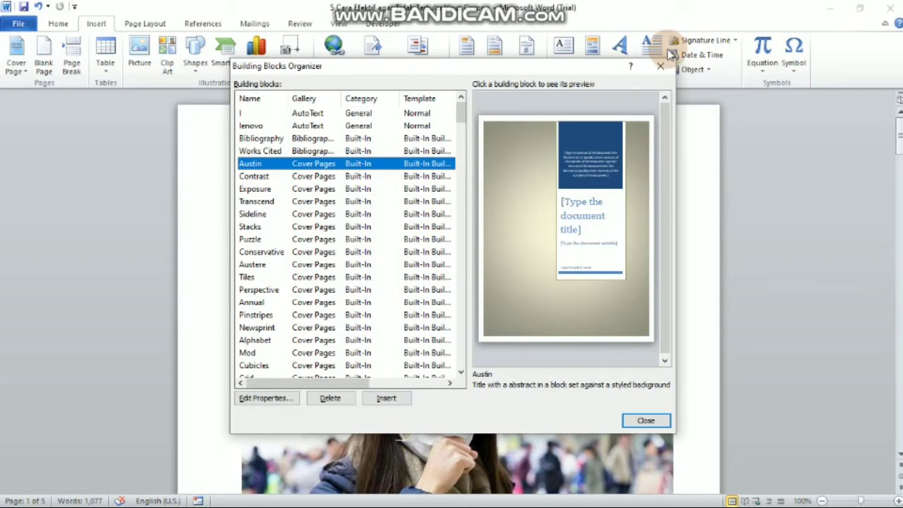
click(661, 66)
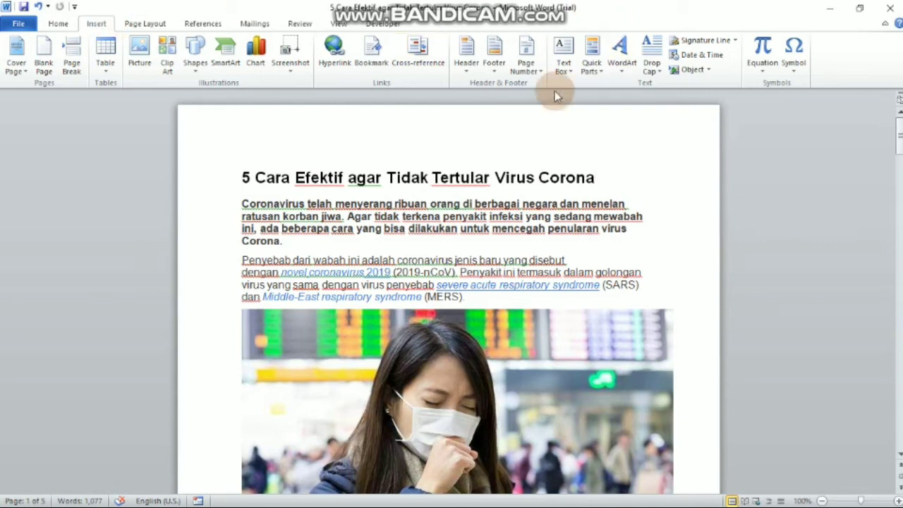
Step: Insert the Author document property at the end of the title and delete it again
click(593, 63)
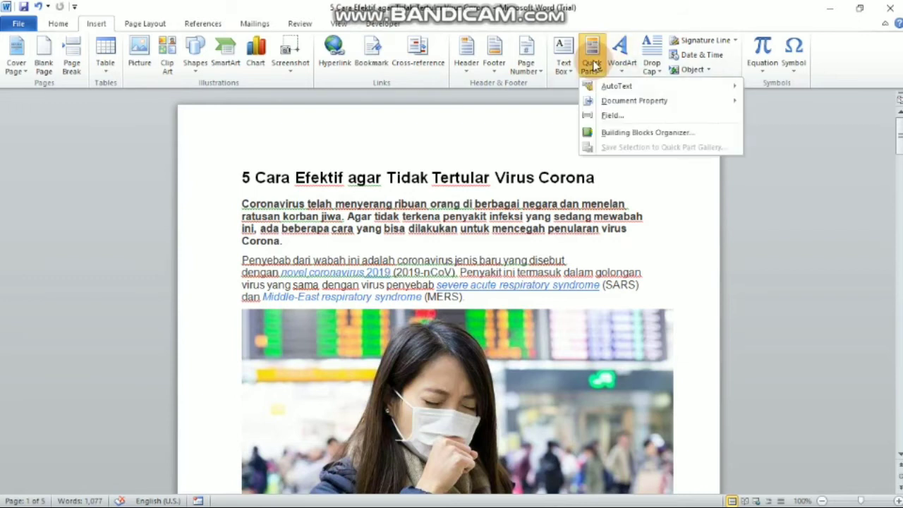
mouse_move(634, 101)
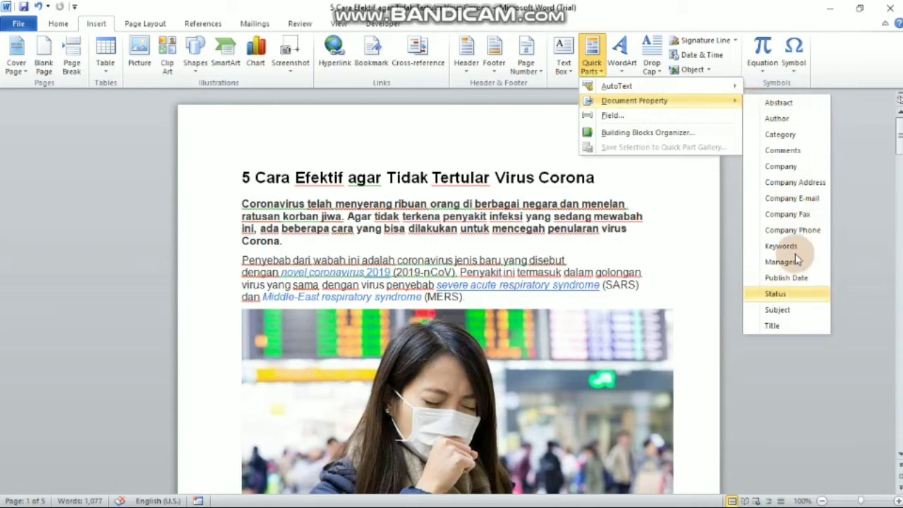
click(758, 118)
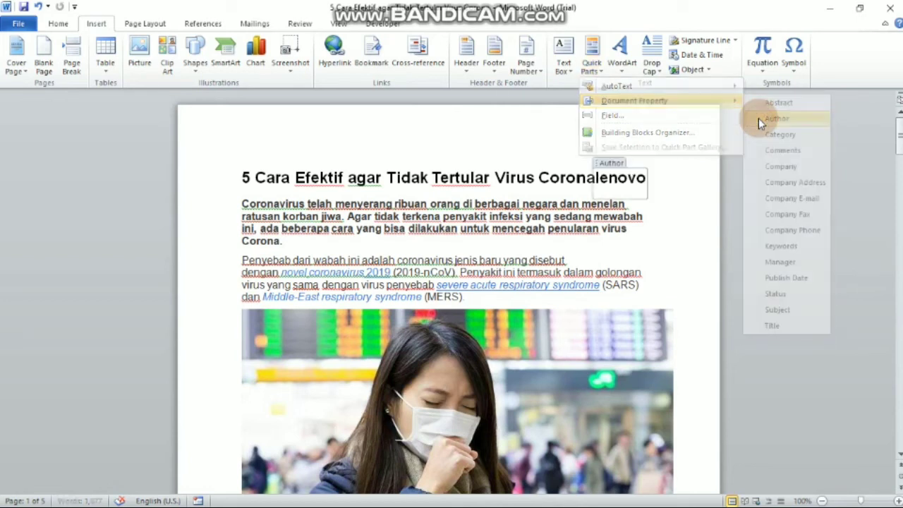
click(609, 166)
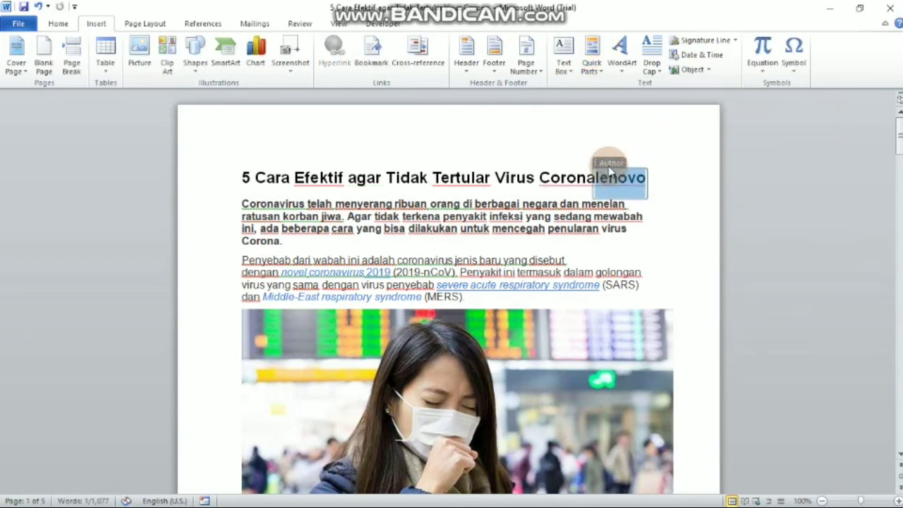
key(Delete)
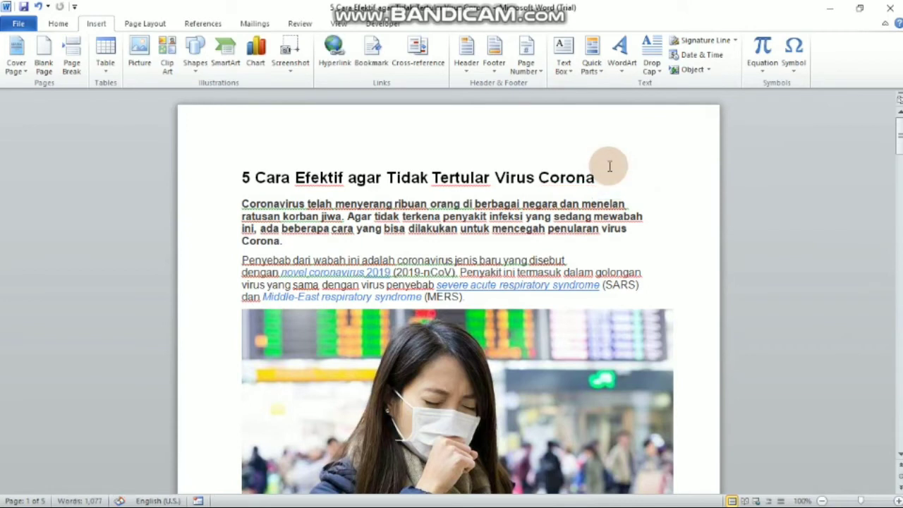
Step: Examine the AddressBlock, Ask and Author fields in the Field dialog, including the Uppercase format for Author, without inserting one
click(597, 46)
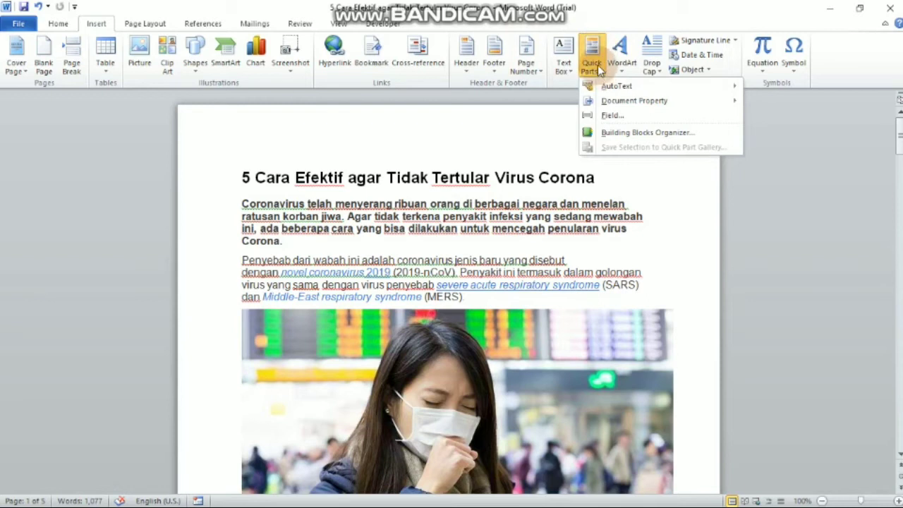
click(611, 115)
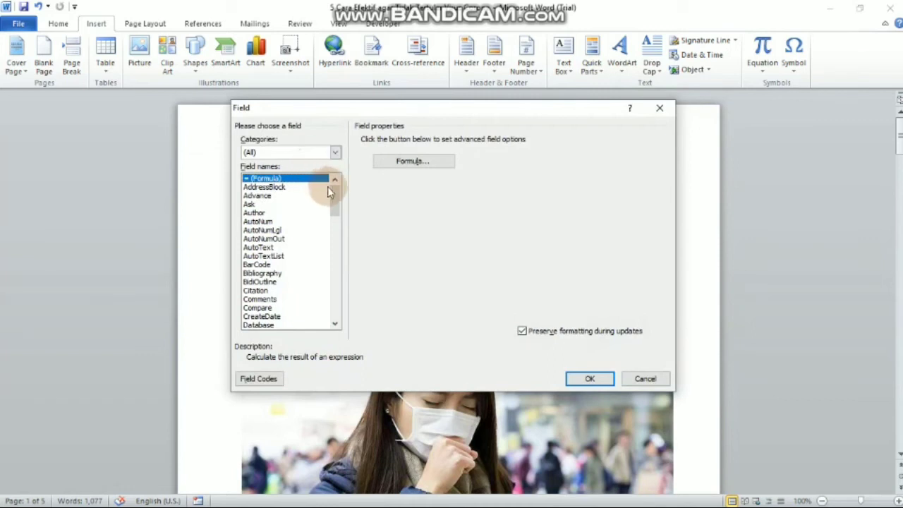
drag(334, 203, 373, 134)
click(275, 187)
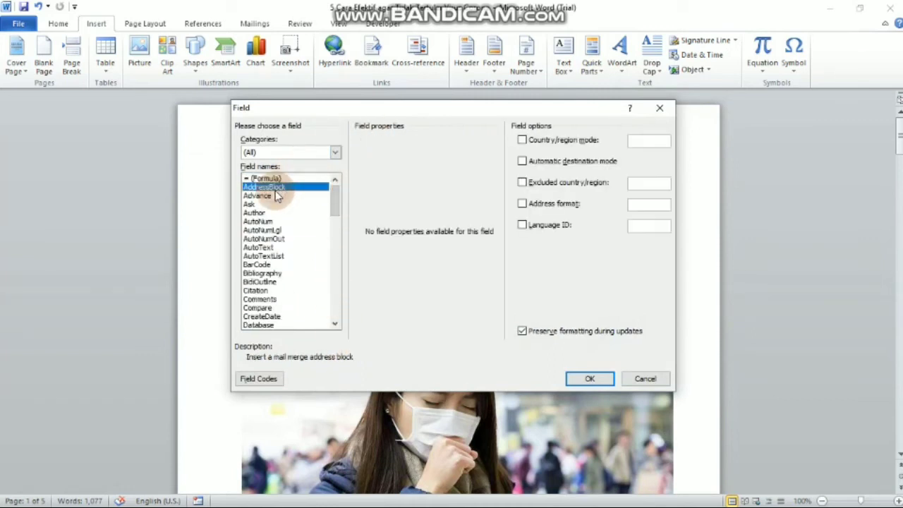
click(267, 204)
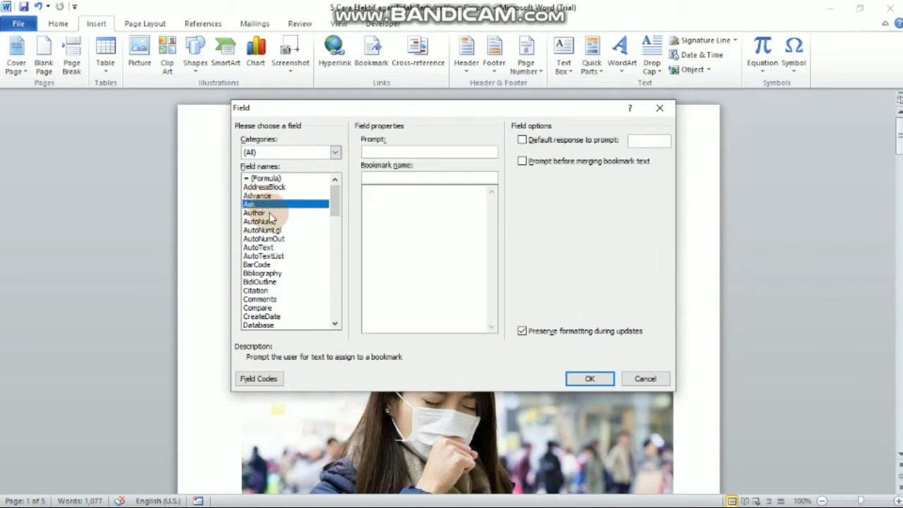
click(269, 213)
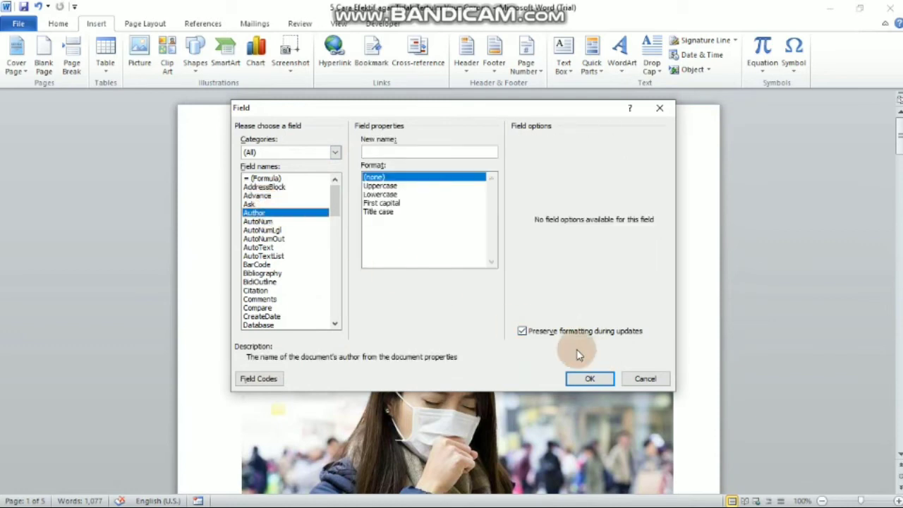
click(384, 185)
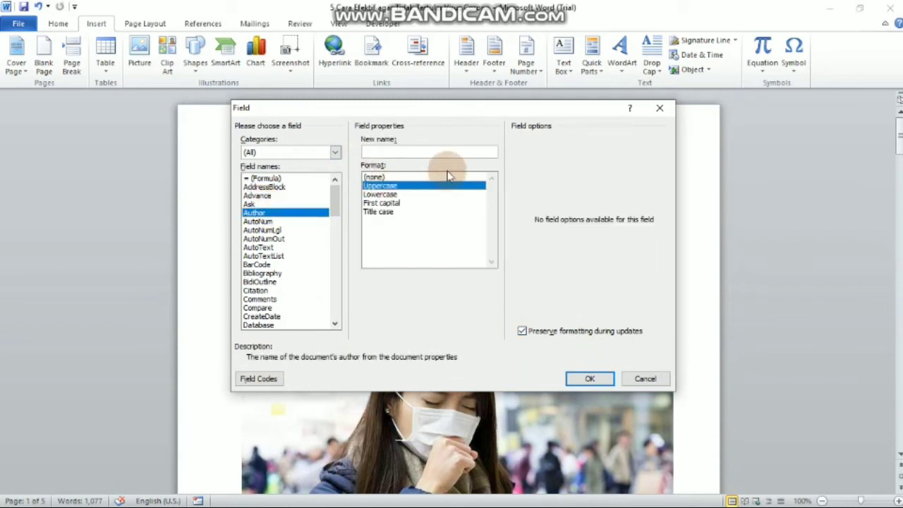
click(660, 110)
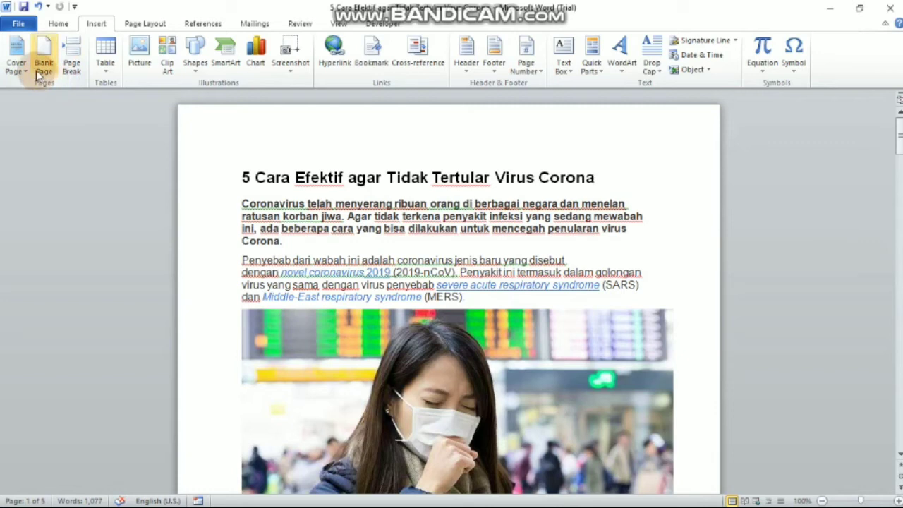
Step: Browse the built-in cover page designs without inserting one
click(10, 51)
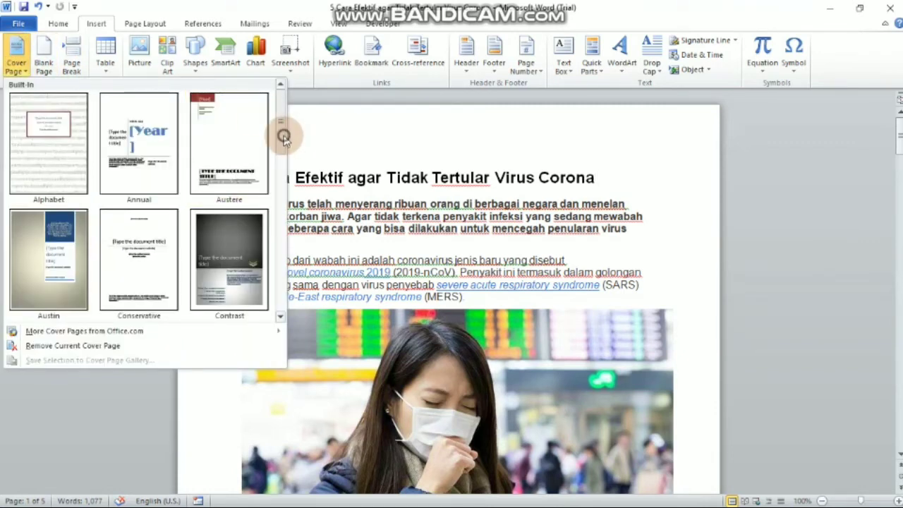
drag(283, 135, 268, 106)
click(466, 176)
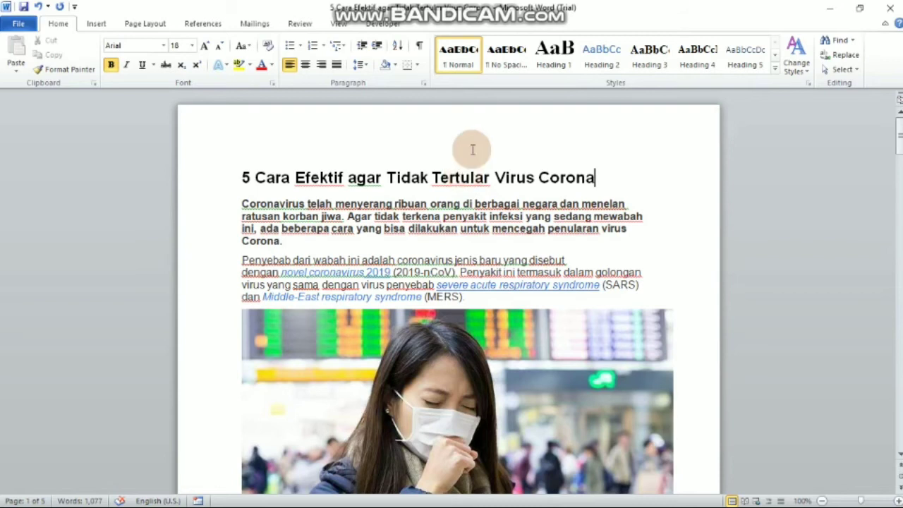
Step: Try the Box, Shadow, 3-D and Custom page border settings in the Borders and Shading dialog
mouse_move(535, 6)
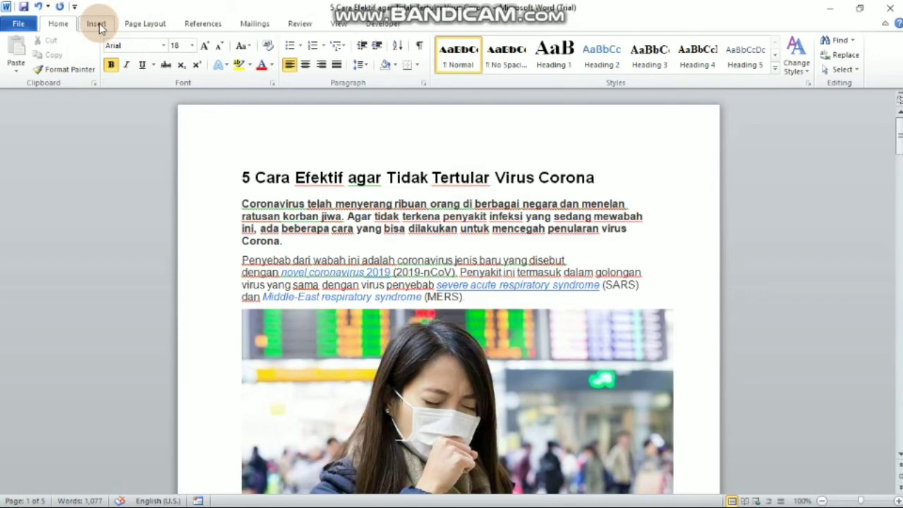
click(137, 26)
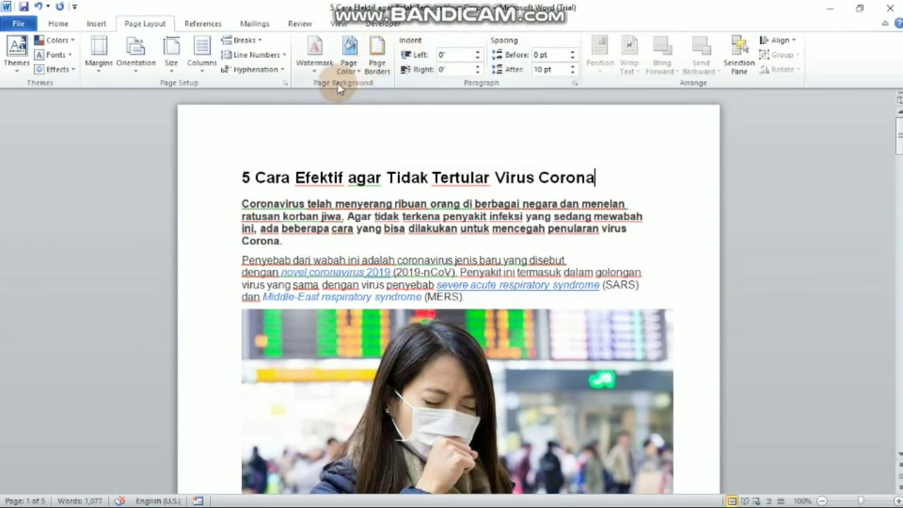
click(381, 65)
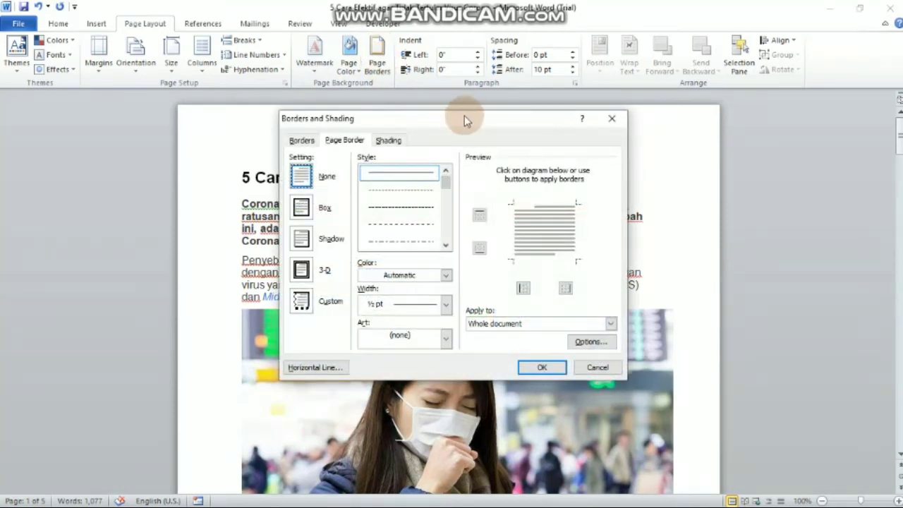
click(305, 209)
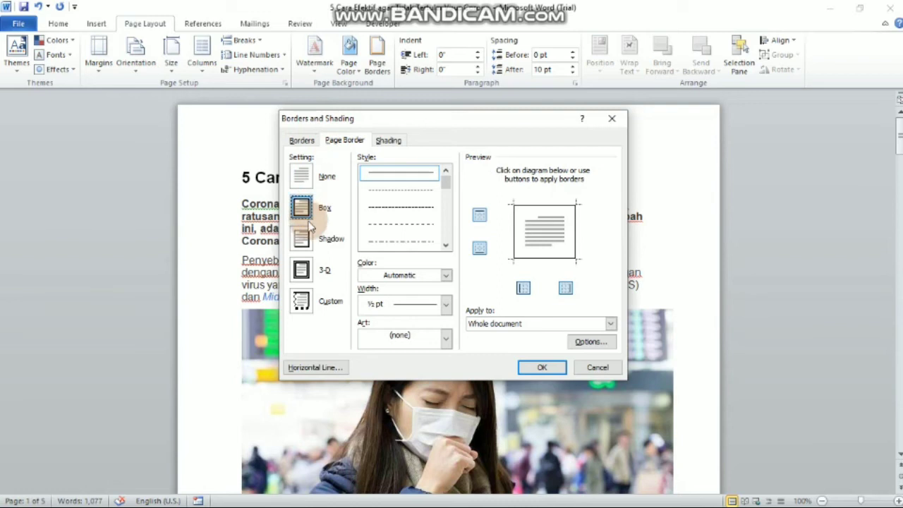
click(306, 237)
click(307, 272)
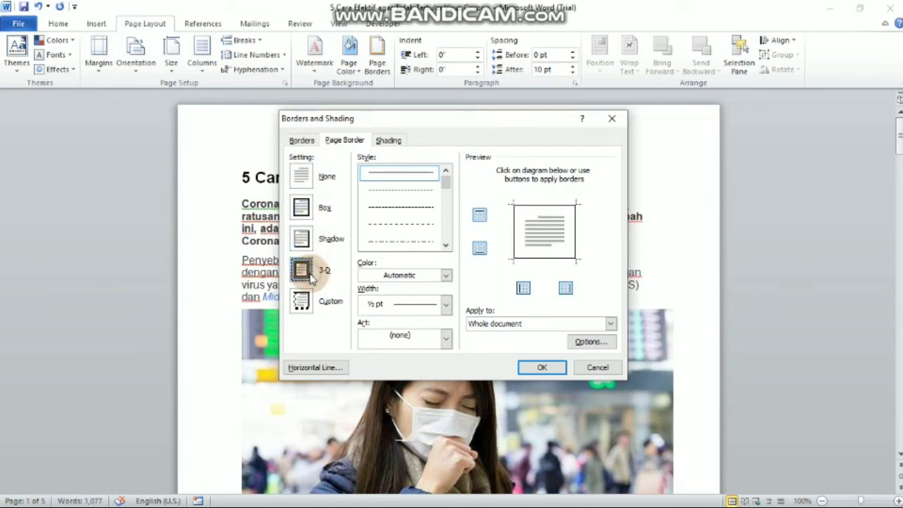
click(302, 300)
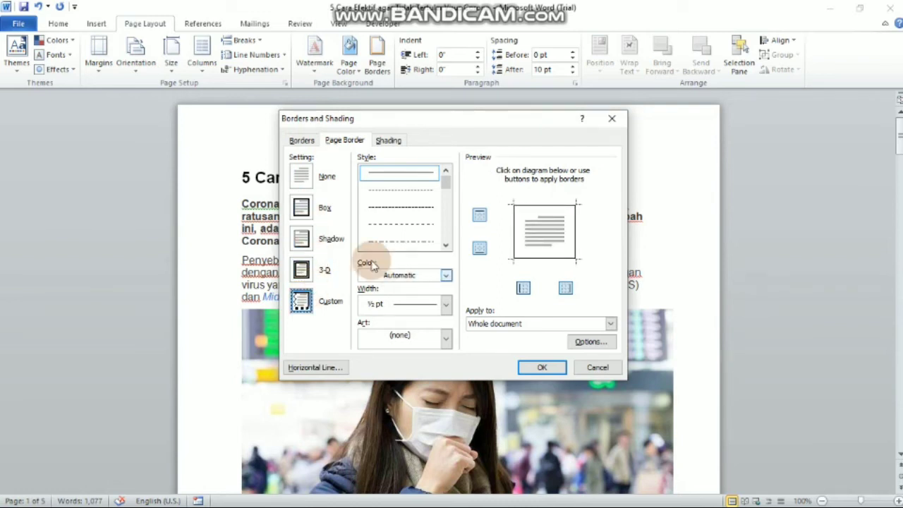
Step: Try the Custom, Shadow, Box and None paragraph border settings and leave the Borders and Shading dialog without applying any border
click(309, 140)
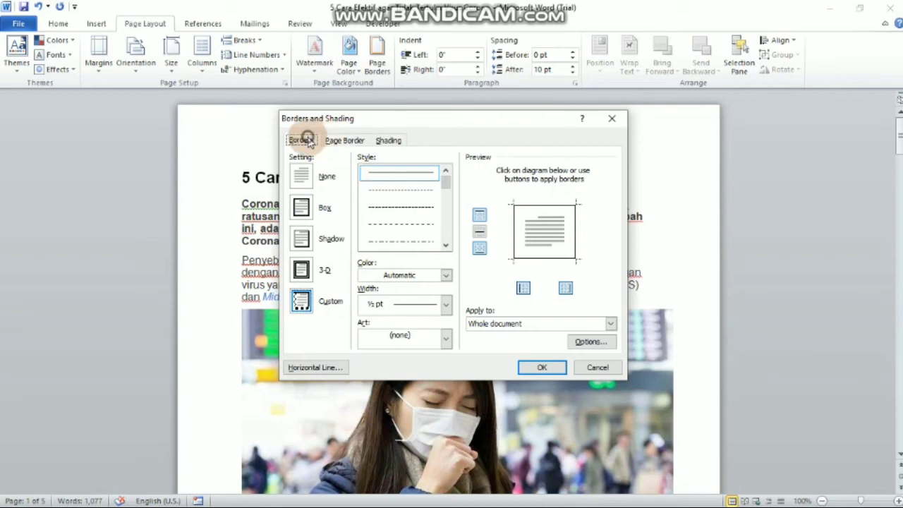
click(389, 145)
click(308, 141)
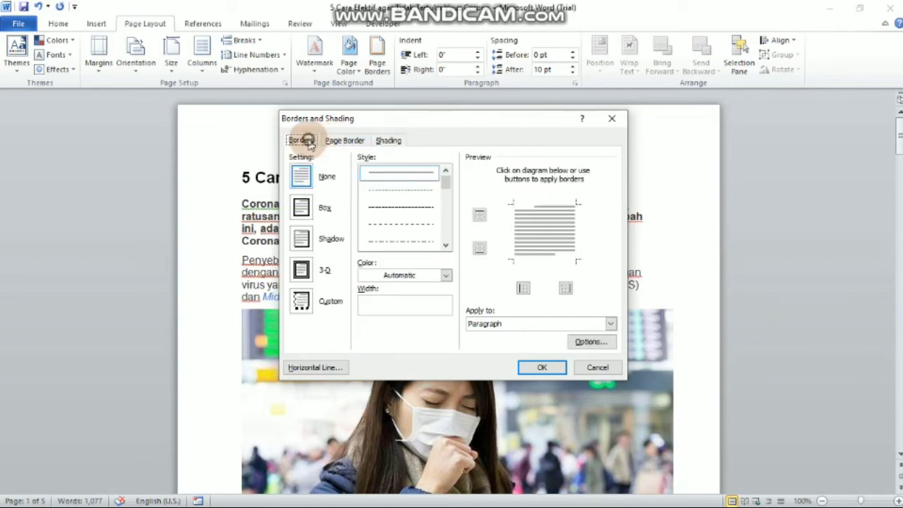
click(300, 310)
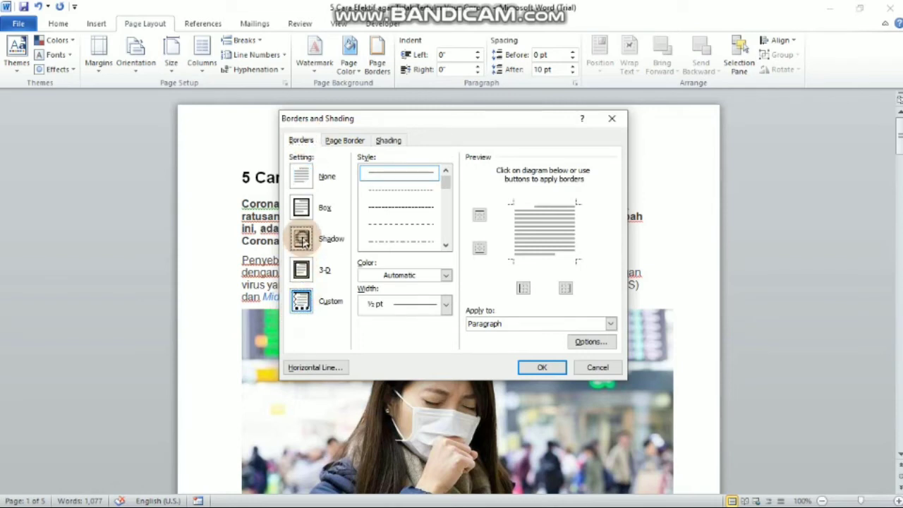
click(301, 240)
click(300, 207)
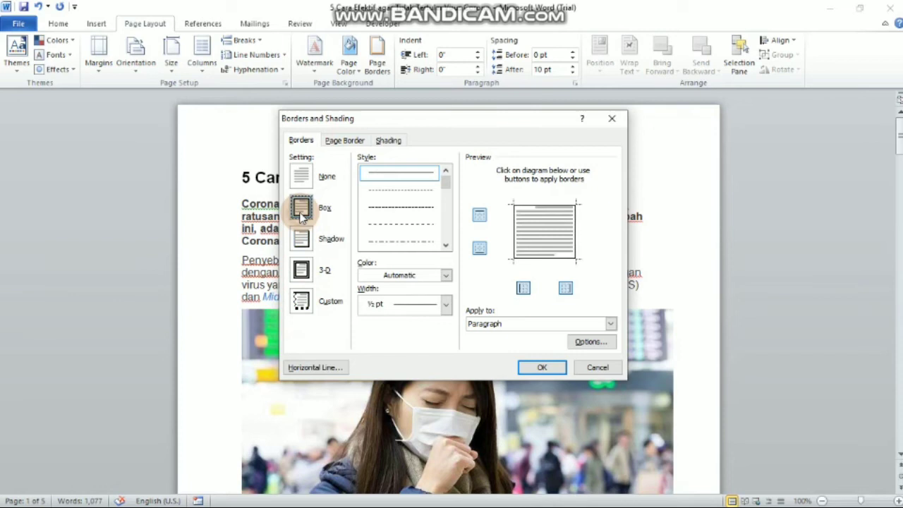
click(315, 173)
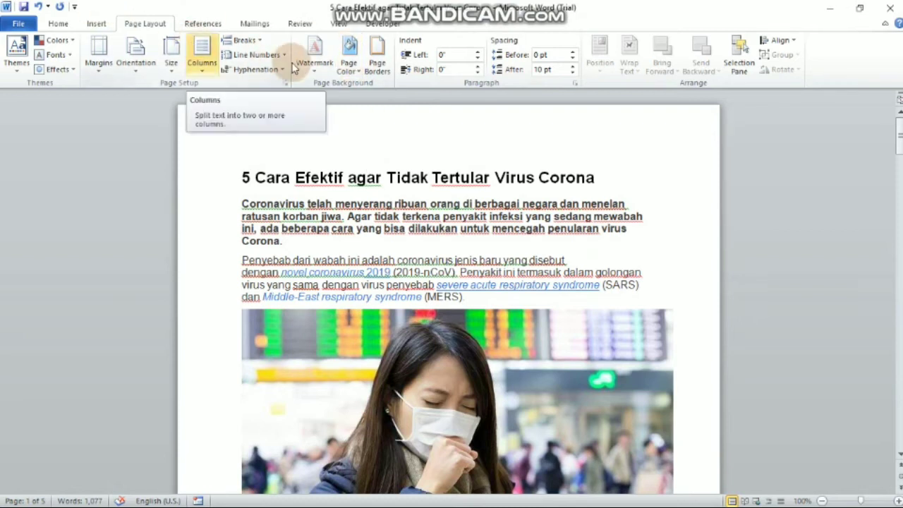
Step: Set the page color to a medium blue theme shade
click(351, 56)
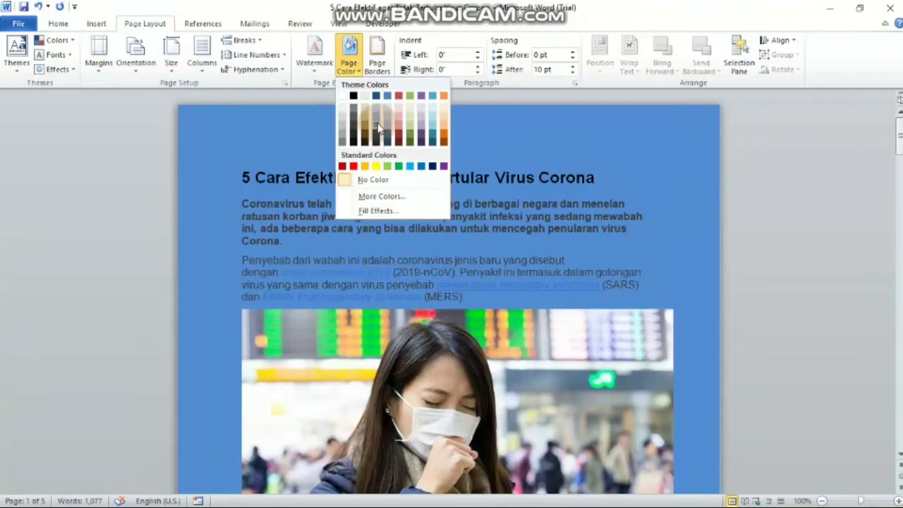
click(379, 125)
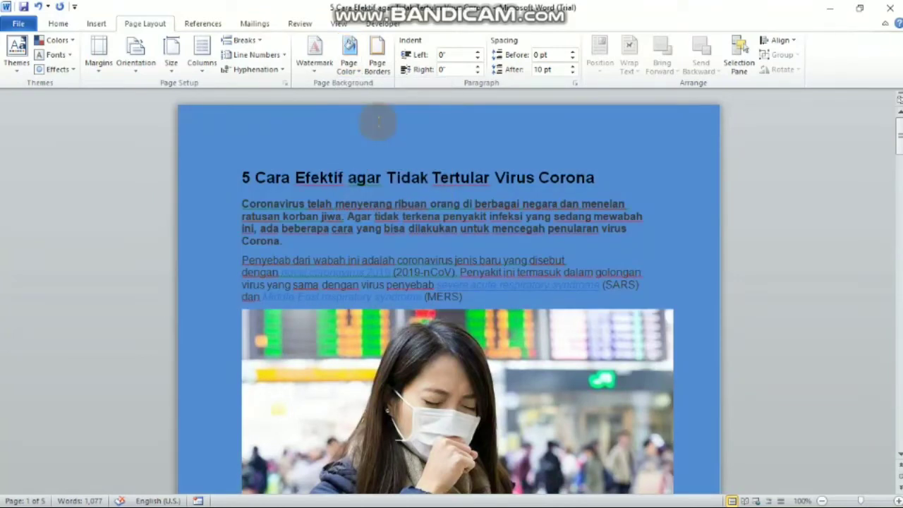
drag(900, 132, 900, 106)
Step: Set the page color to the white theme color
click(347, 48)
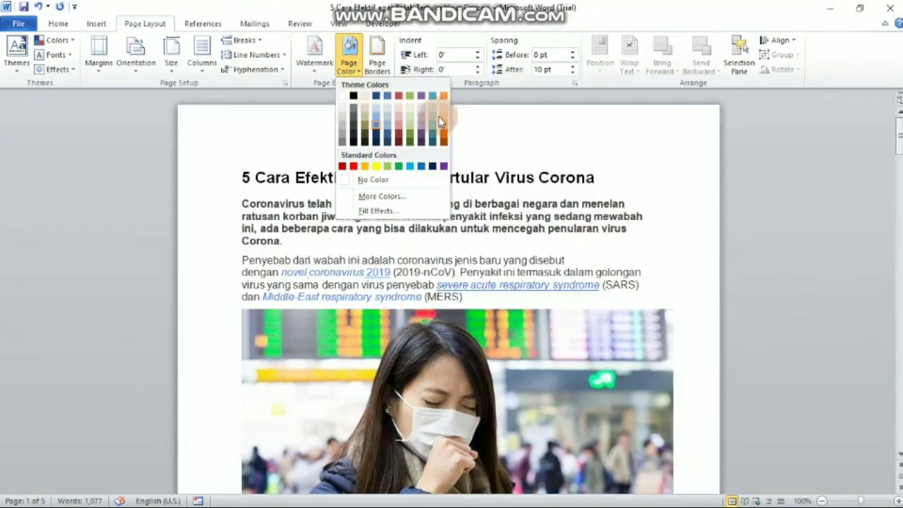
click(344, 98)
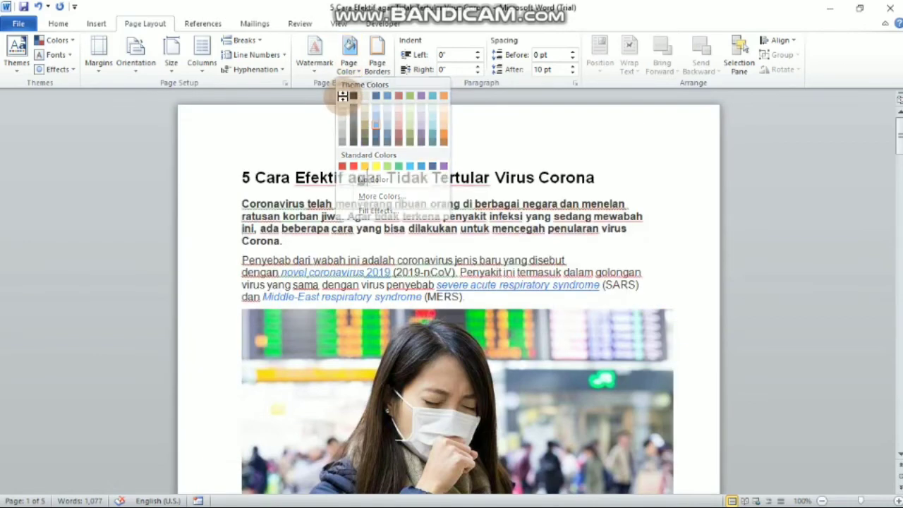
click(353, 106)
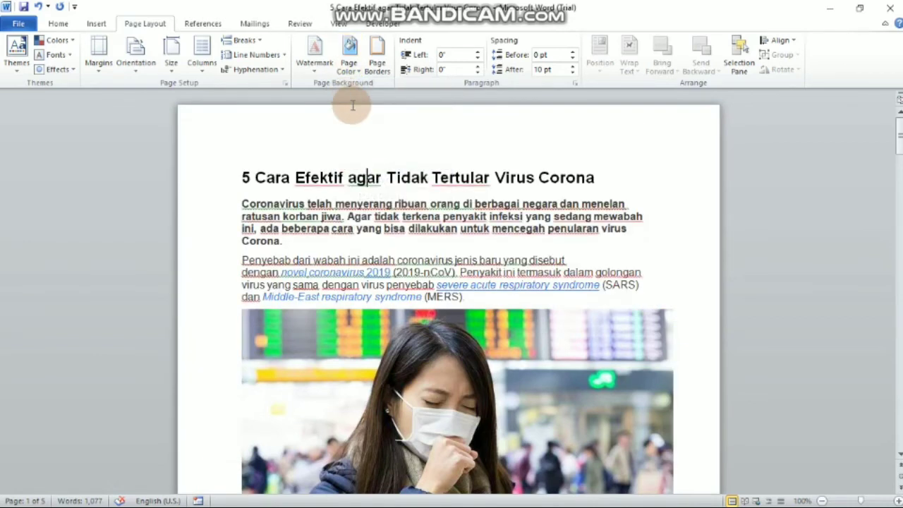
Step: Review the built-in watermark designs, the Printed Watermark options and the page color palette without applying anything
mouse_move(393, 3)
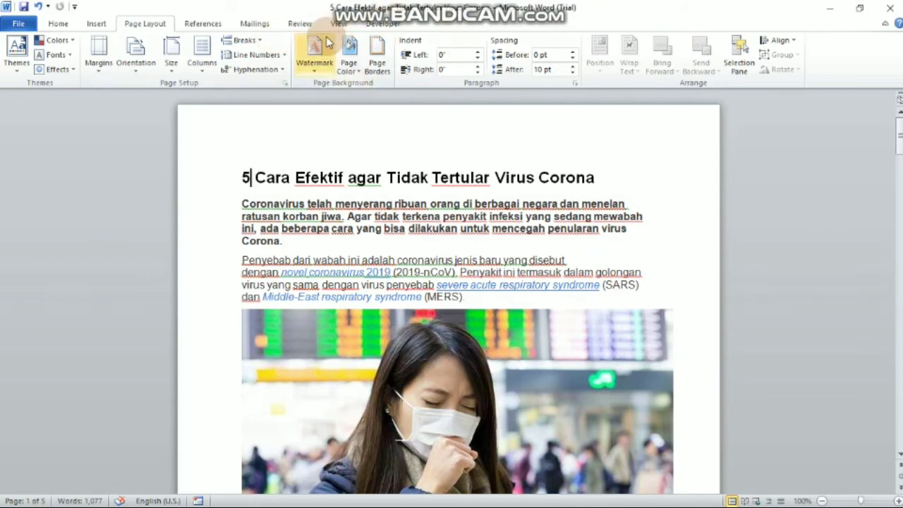
click(327, 59)
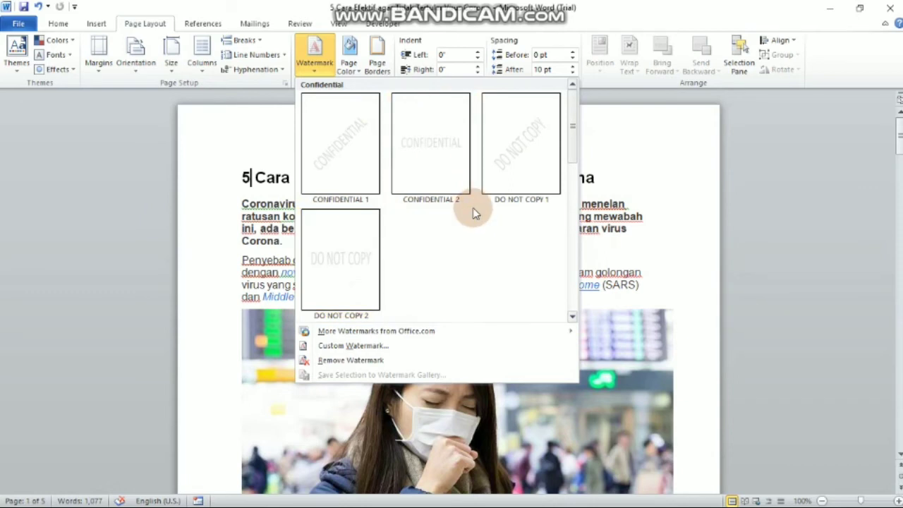
click(367, 347)
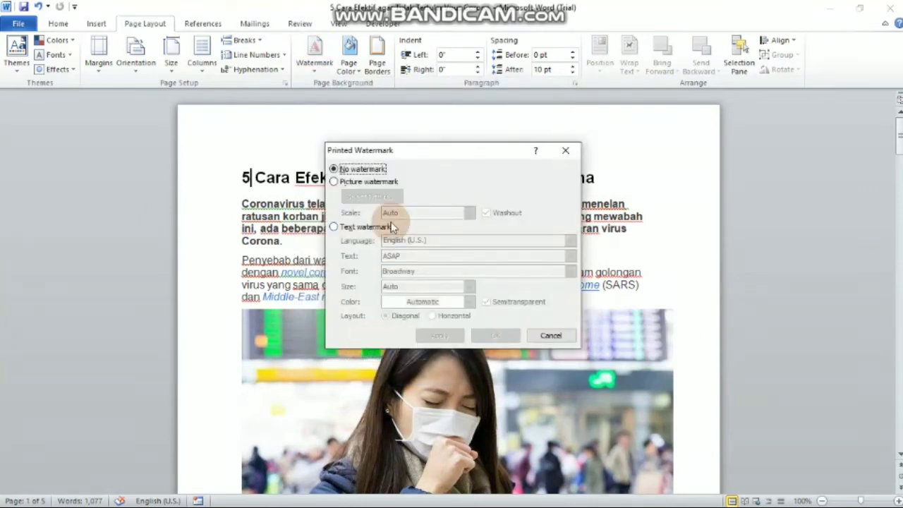
click(565, 150)
click(352, 54)
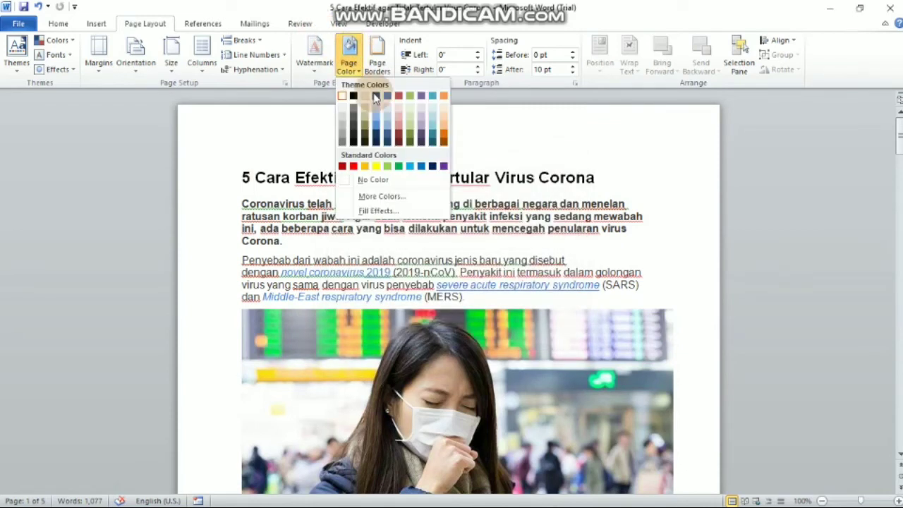
Step: Add a diagonal ASAP text watermark with a custom font name entered and the Semitransparent option turned off
click(323, 56)
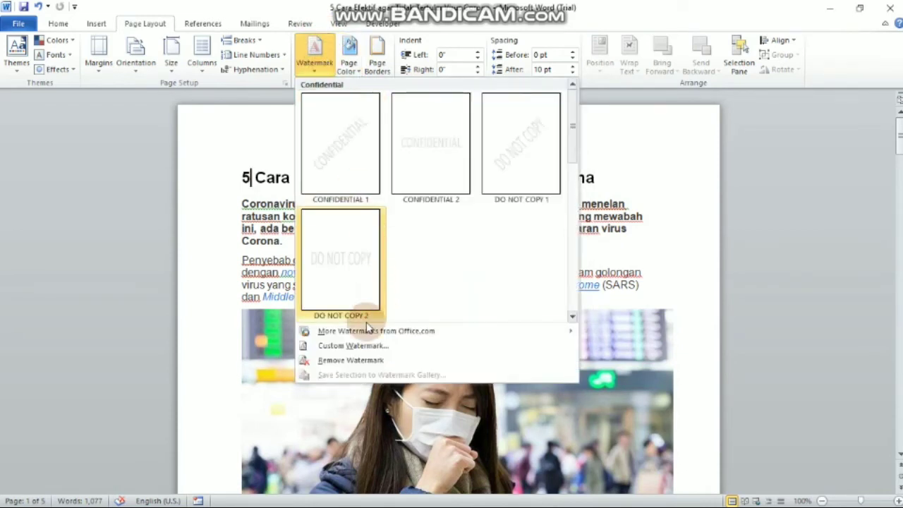
click(366, 347)
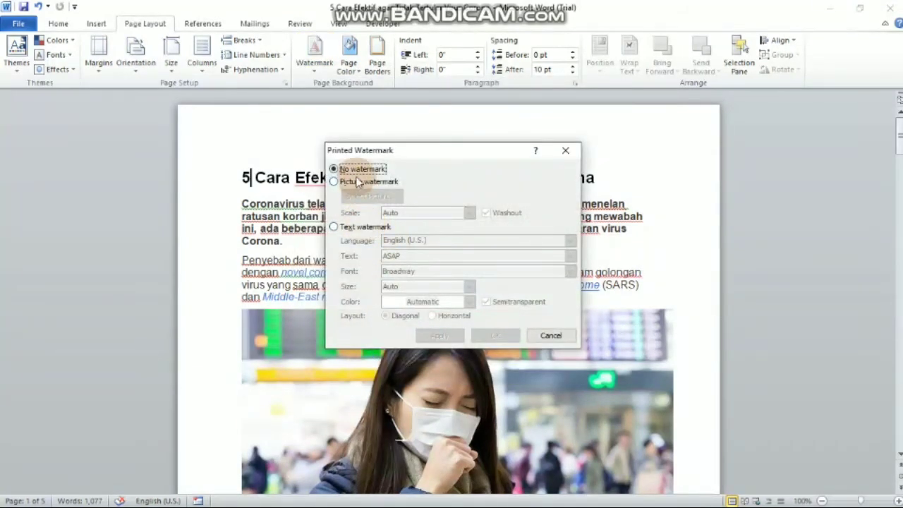
click(346, 231)
click(427, 271)
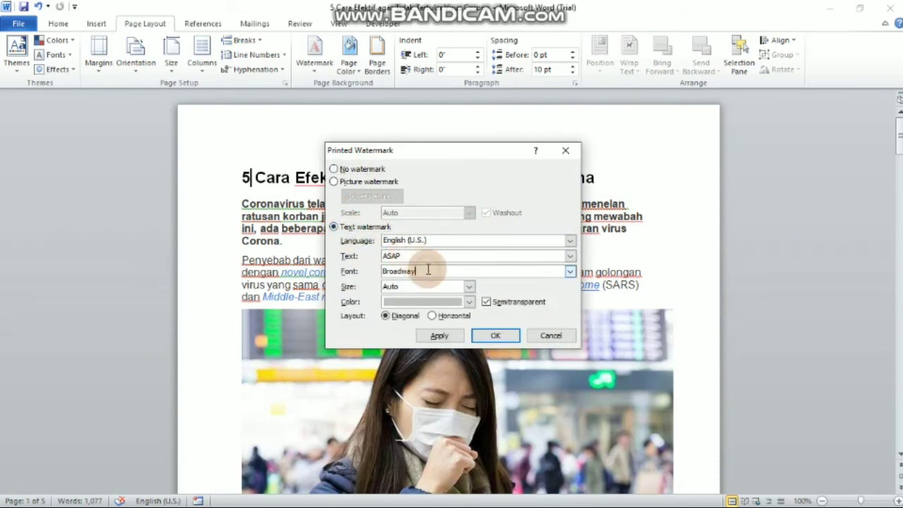
key(BackSpace)
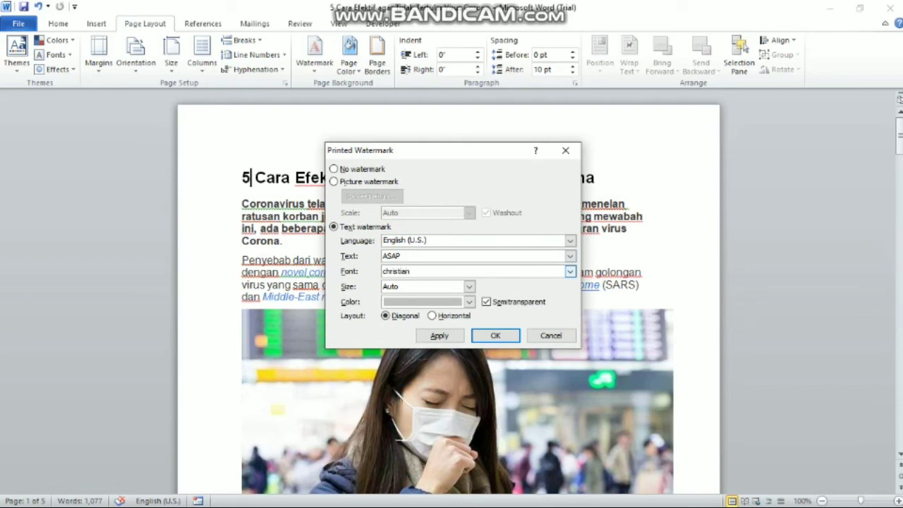
click(492, 302)
click(494, 336)
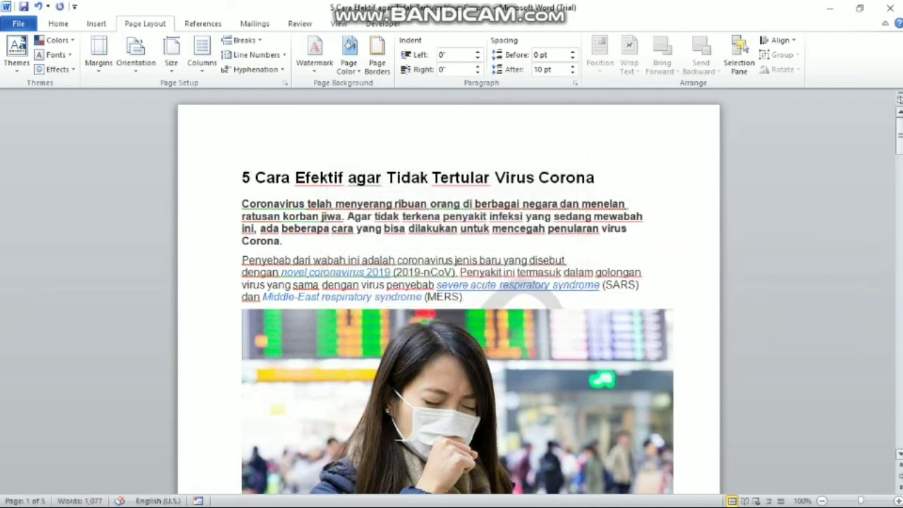
mouse_move(891, 146)
mouse_down()
mouse_move(893, 425)
mouse_move(874, 196)
mouse_move(881, 137)
mouse_up()
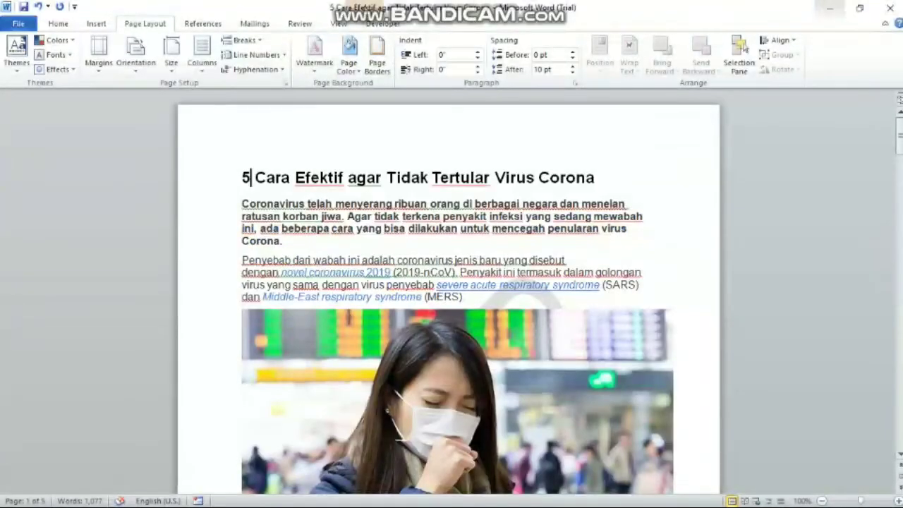
Step: Remove the text watermark from the document
click(316, 51)
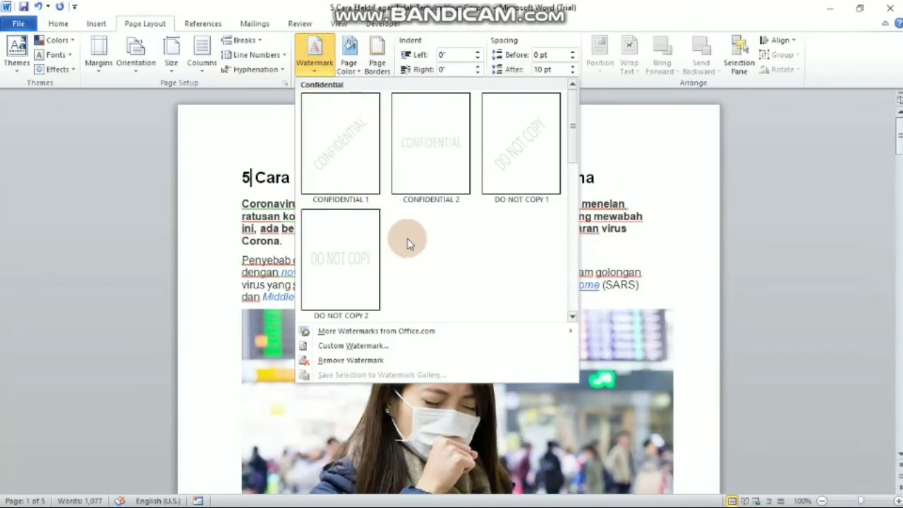
click(331, 363)
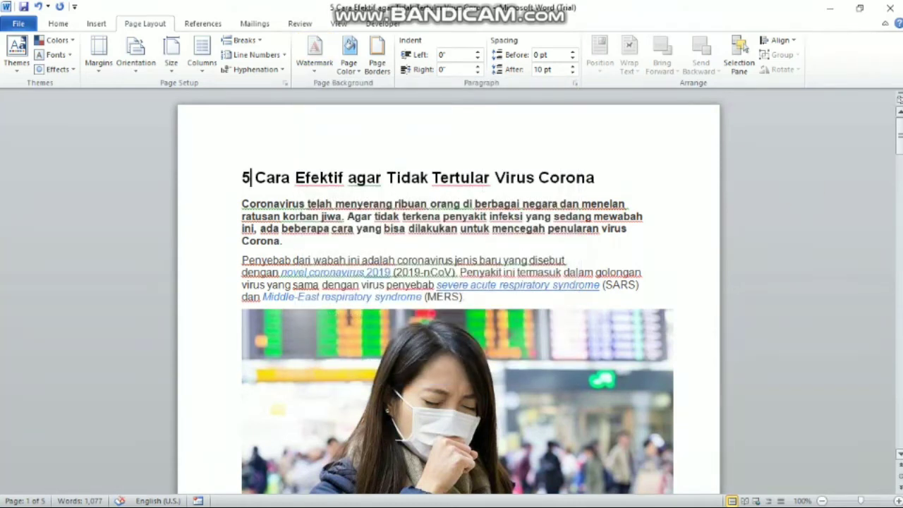
mouse_move(900, 139)
mouse_down()
mouse_move(900, 196)
mouse_move(900, 137)
mouse_up()
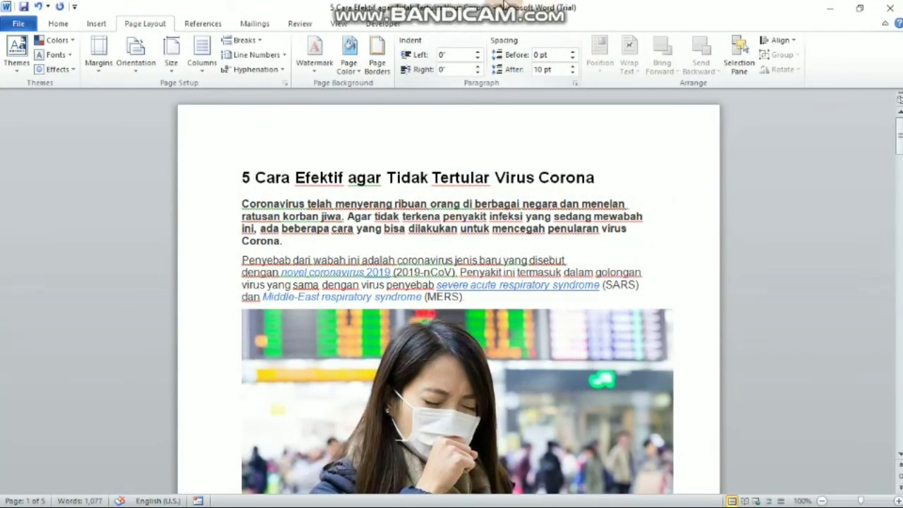
Step: Add a picture watermark from the wp1994795-metro-last-light-wallpapers image with scale Auto and the Washout option turned off
mouse_move(505, 6)
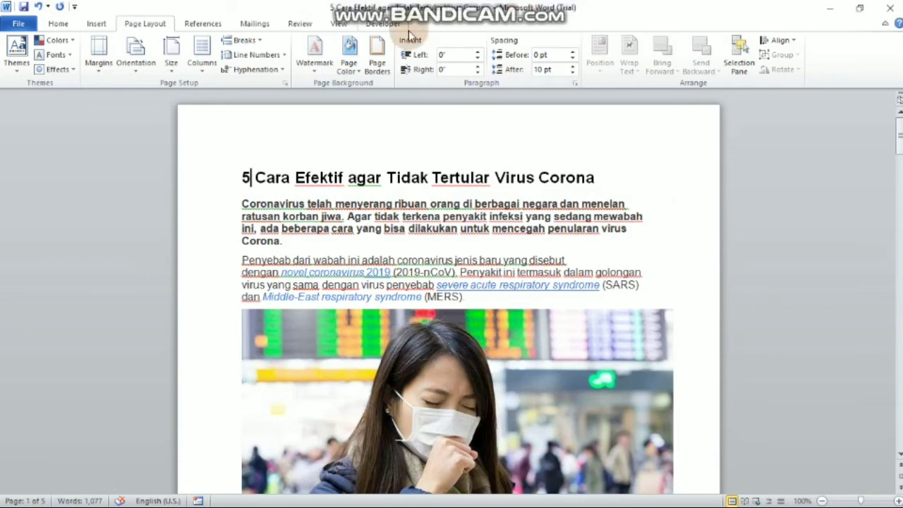
click(310, 64)
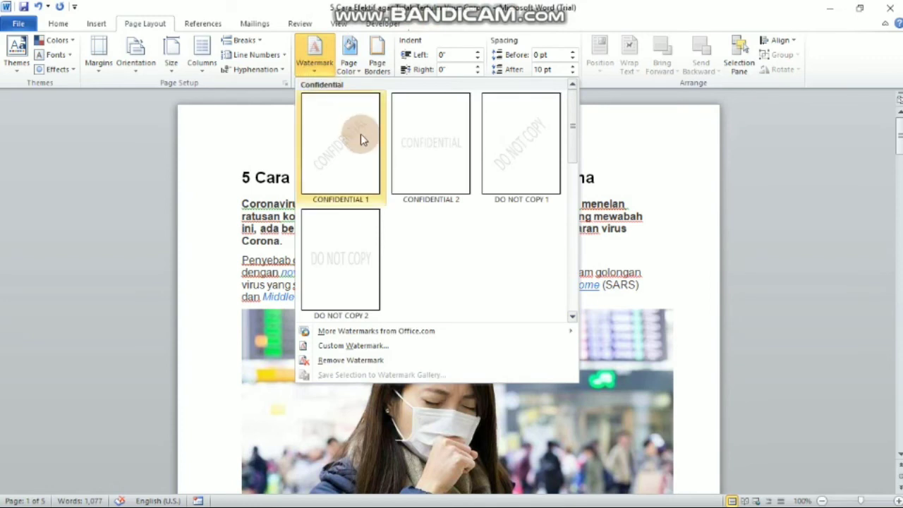
click(376, 346)
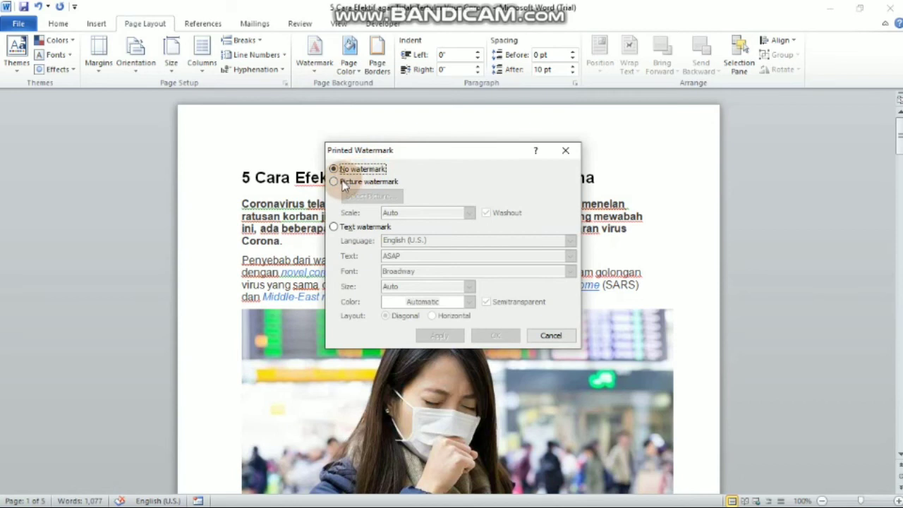
click(334, 181)
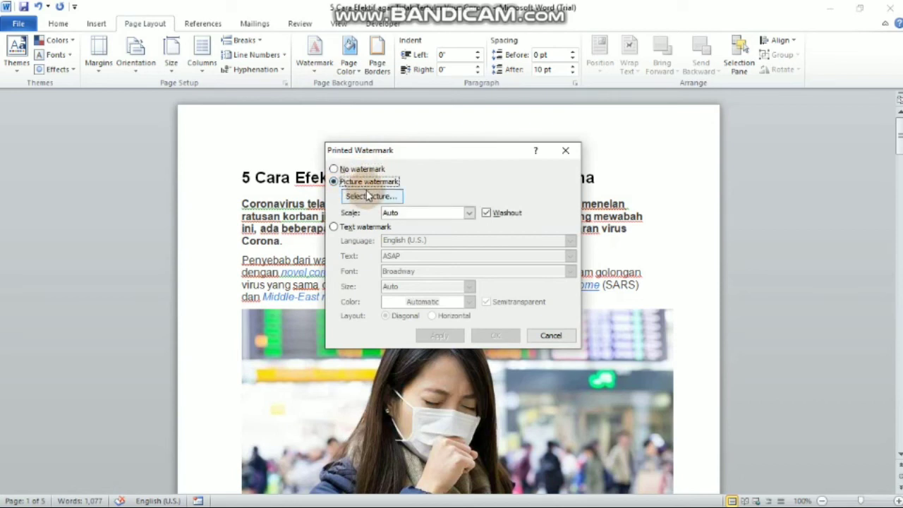
click(371, 196)
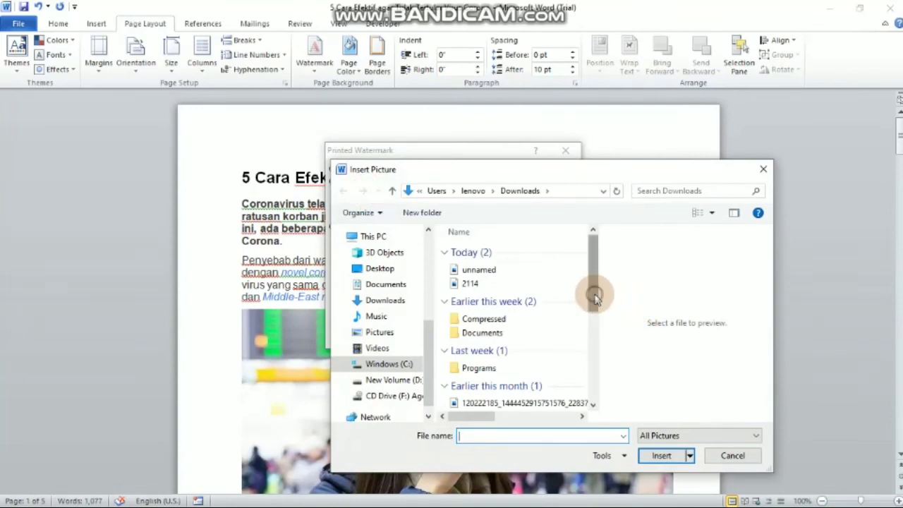
drag(596, 294, 598, 354)
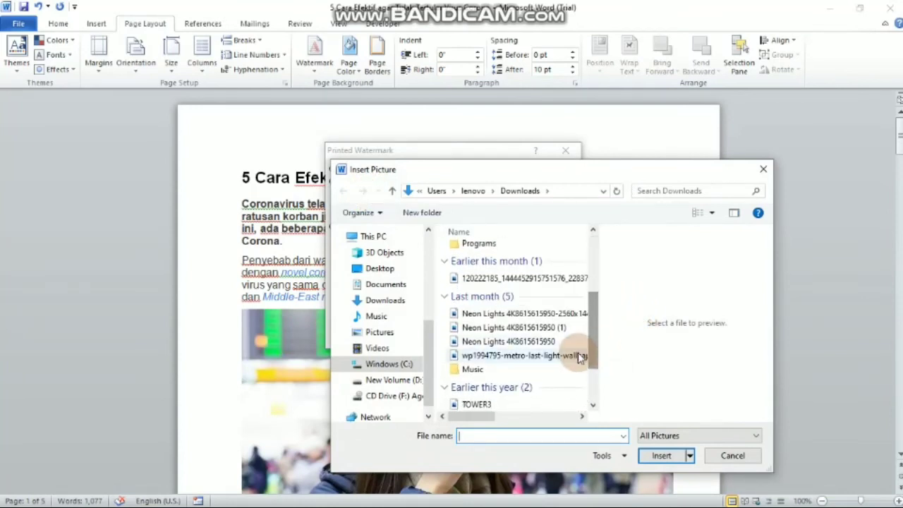
click(579, 356)
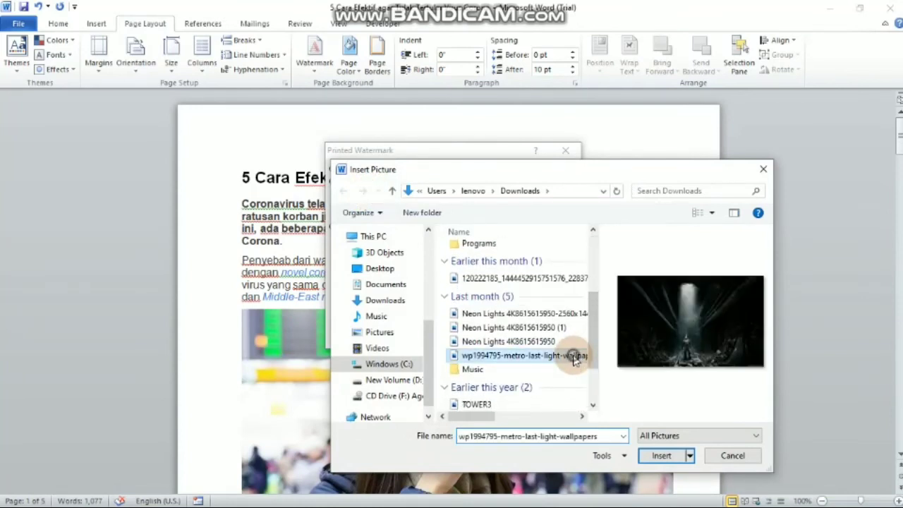
click(663, 456)
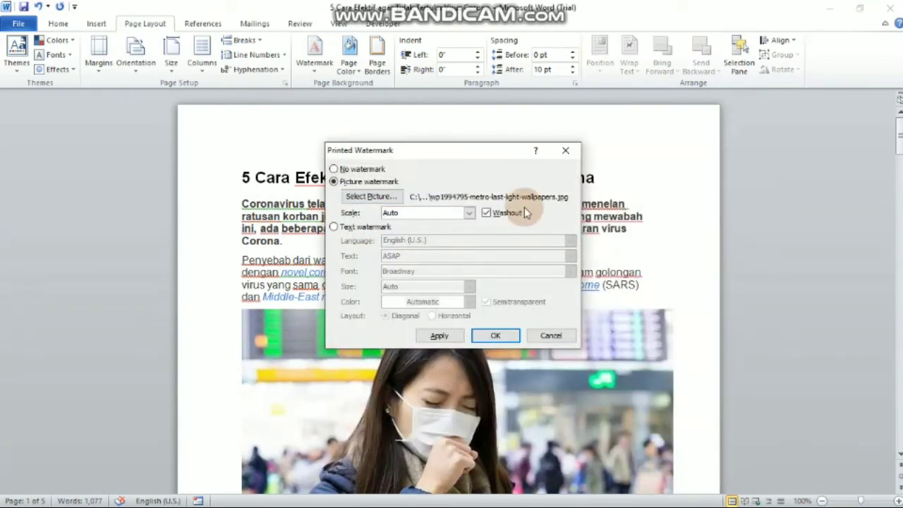
click(486, 213)
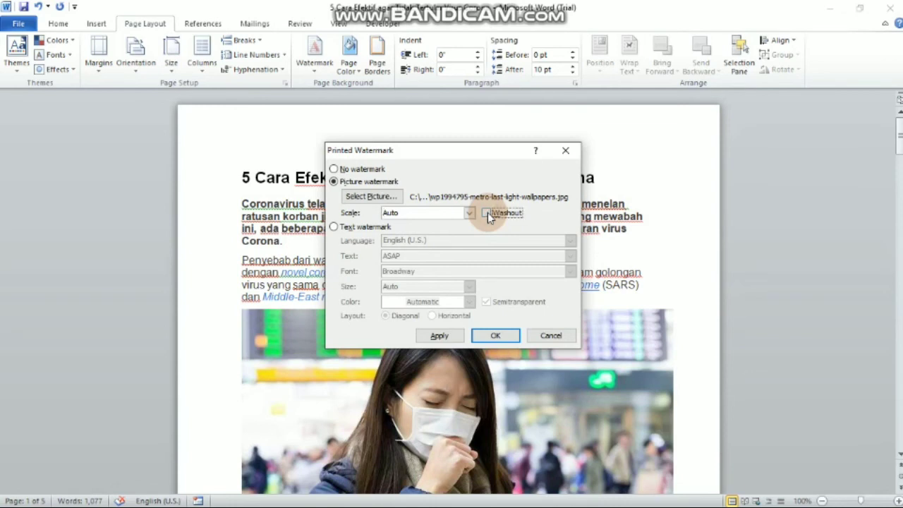
click(488, 337)
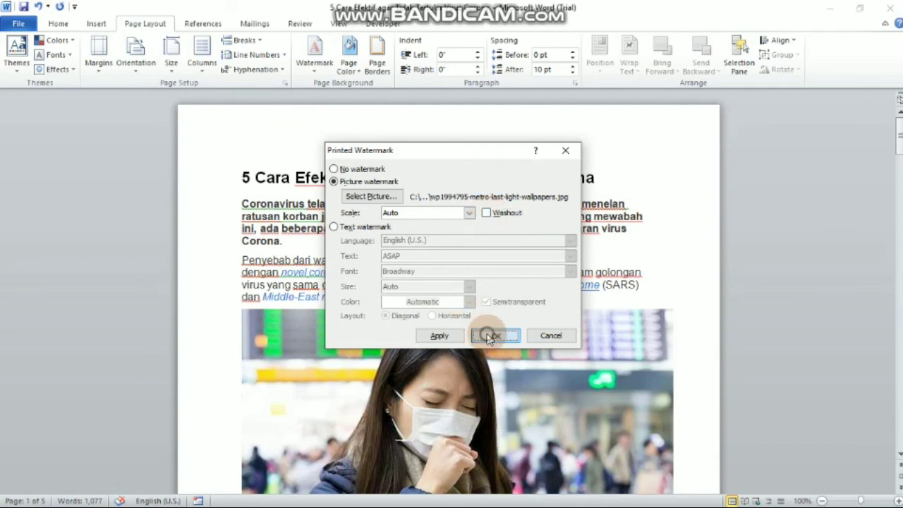
Step: Check the picture watermark on the document's following pages and remove it
drag(900, 144, 899, 285)
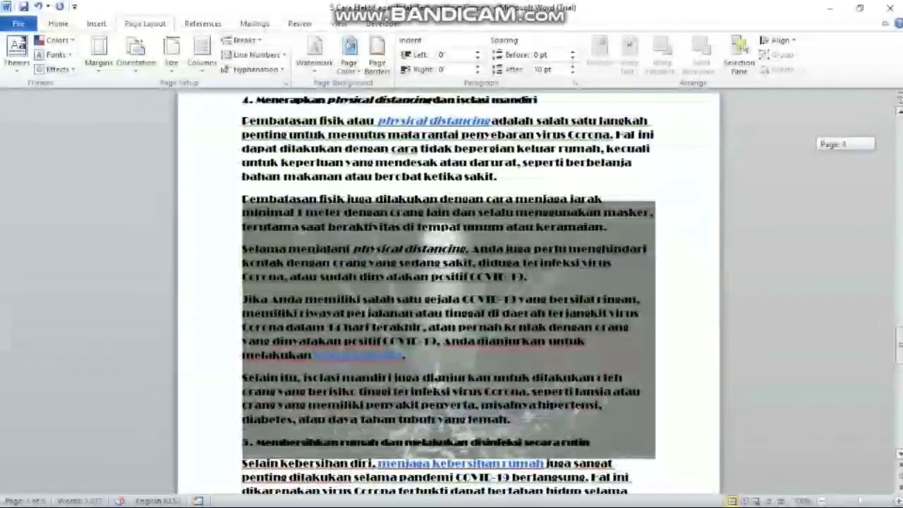
drag(899, 338, 887, 417)
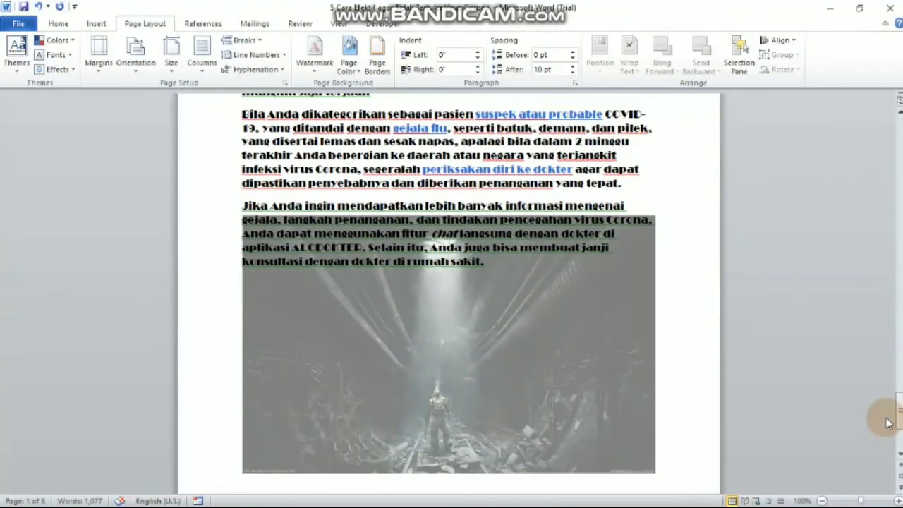
click(313, 63)
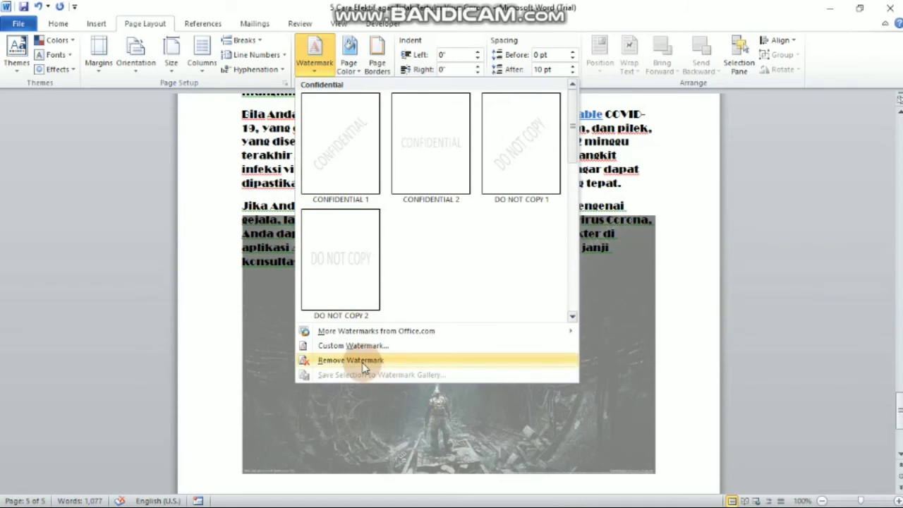
click(365, 368)
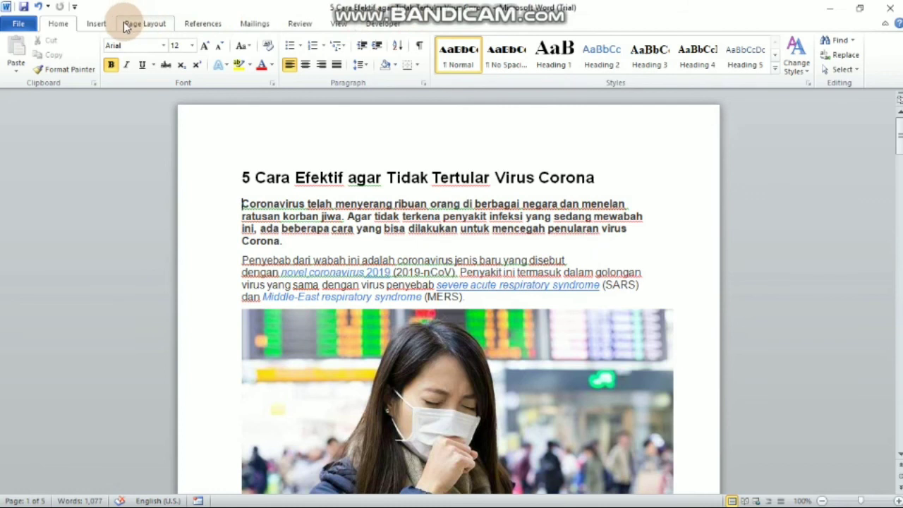
Step: Insert the built-in Alphabet header and return to the body text
click(99, 24)
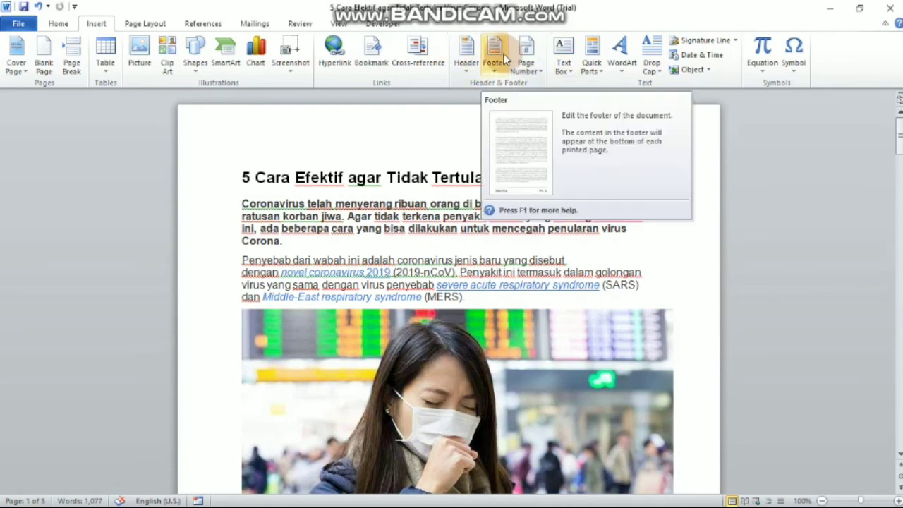
click(465, 53)
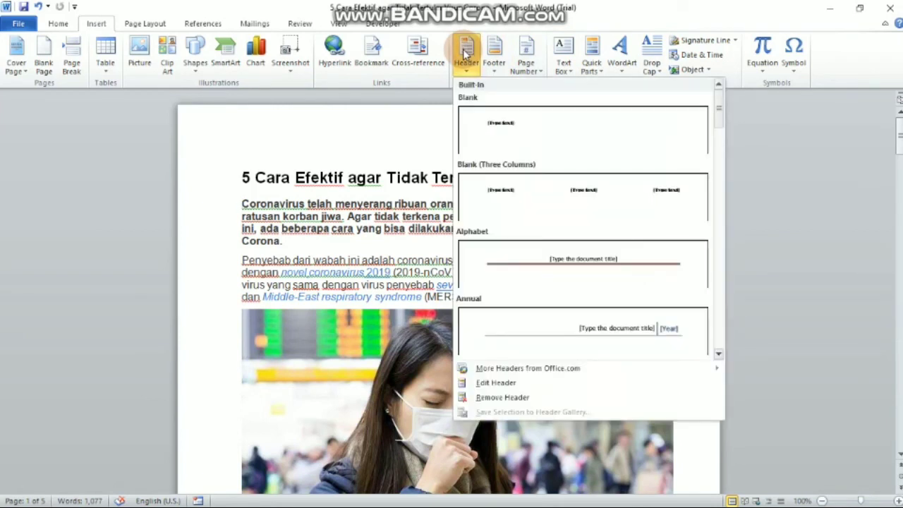
click(575, 270)
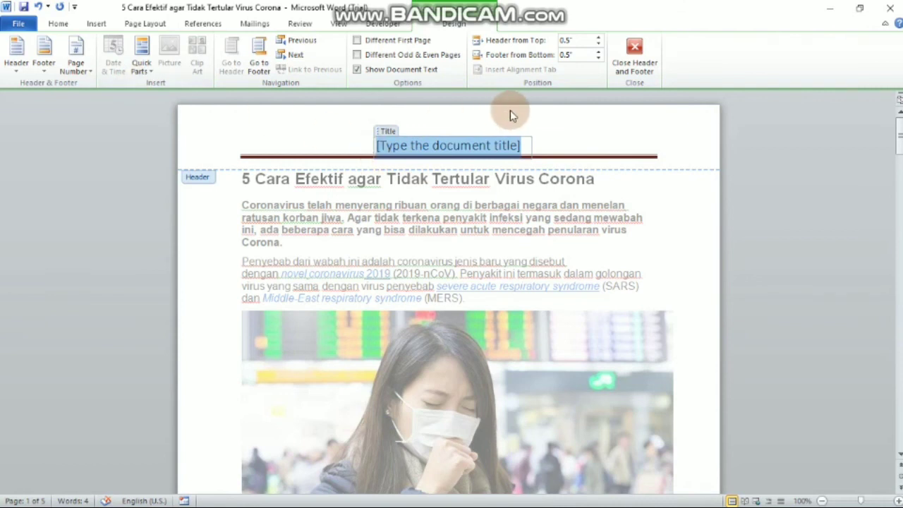
click(639, 57)
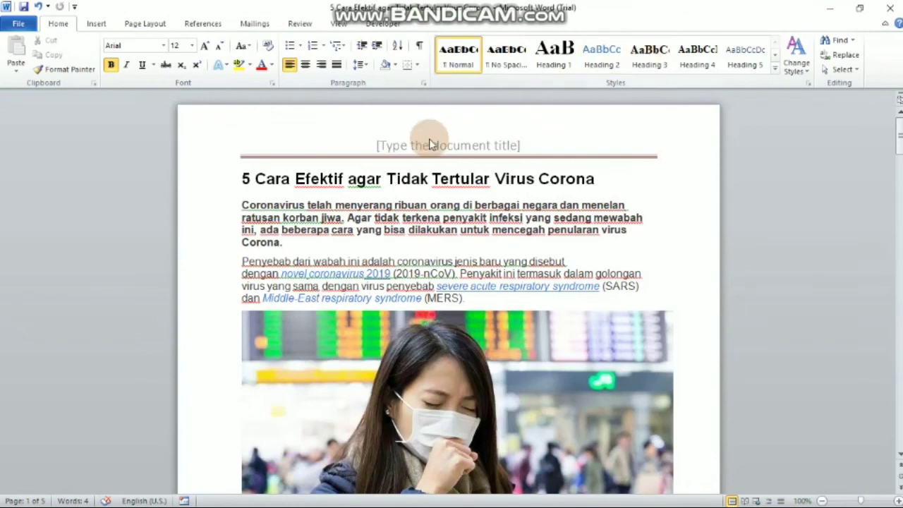
Step: Delete the Alphabet header's document title placeholder, clear the header and return to the body text
double_click(378, 147)
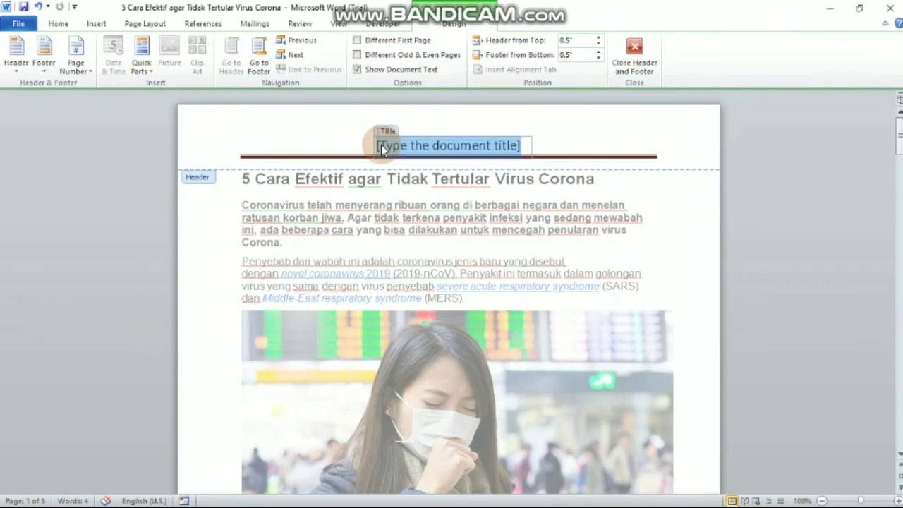
key(BackSpace)
key(BackSpace)
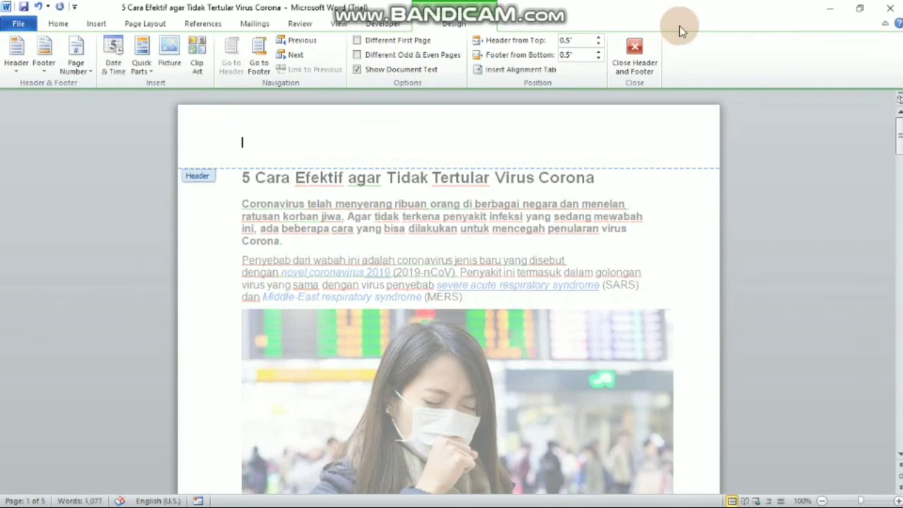
click(634, 63)
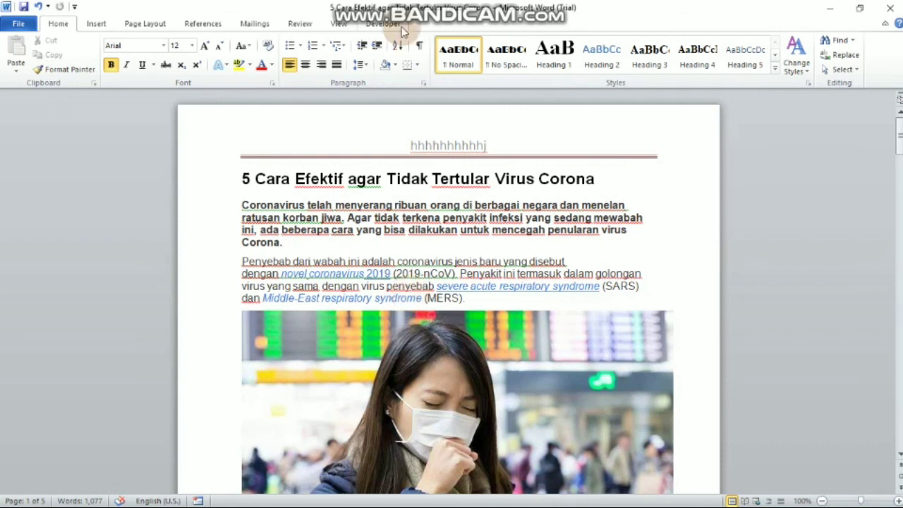
Step: Insert the date in the 10/17/2020 format on the header line below the title
mouse_move(491, 2)
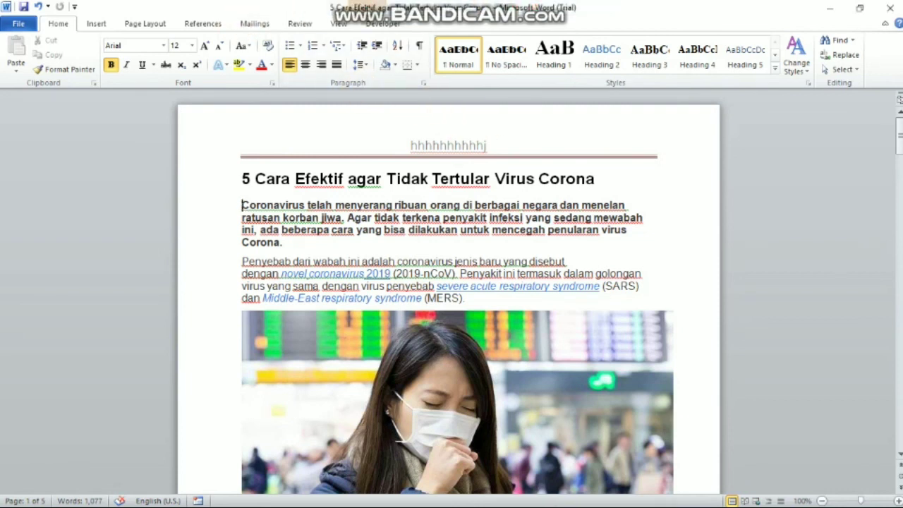
double_click(433, 148)
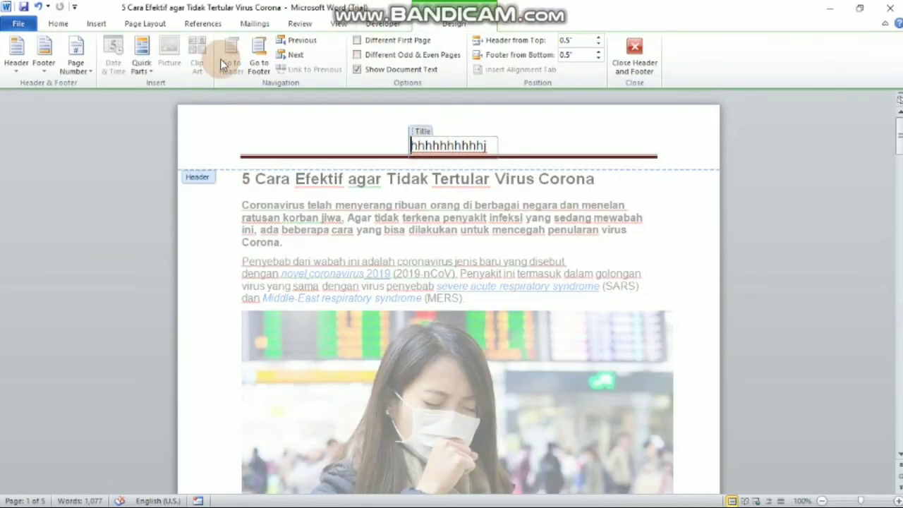
click(253, 164)
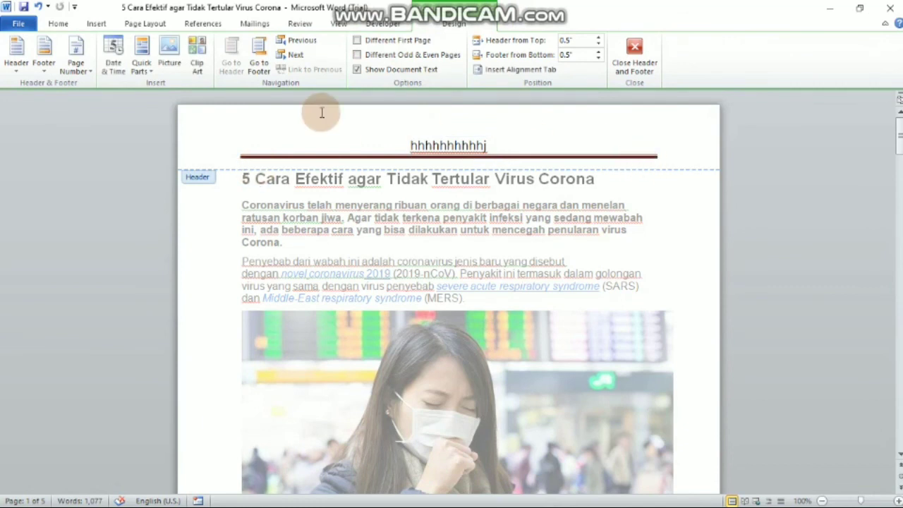
click(117, 54)
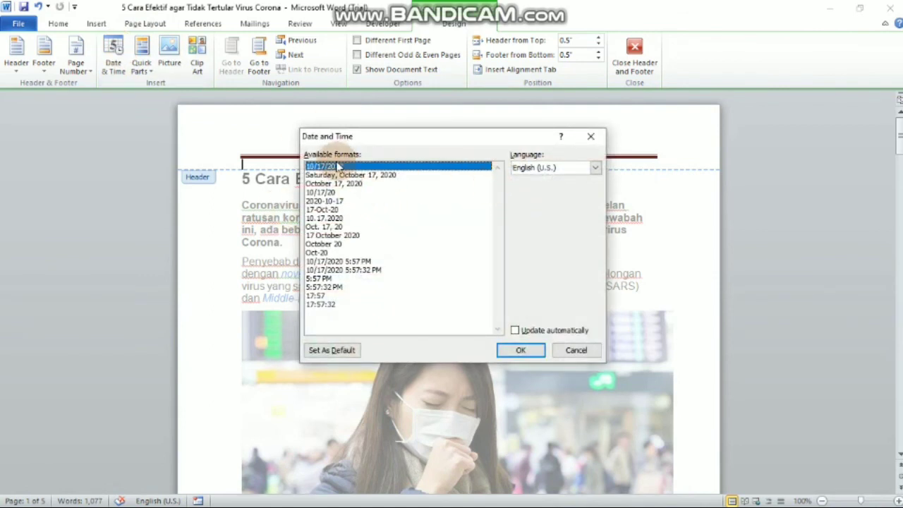
click(521, 348)
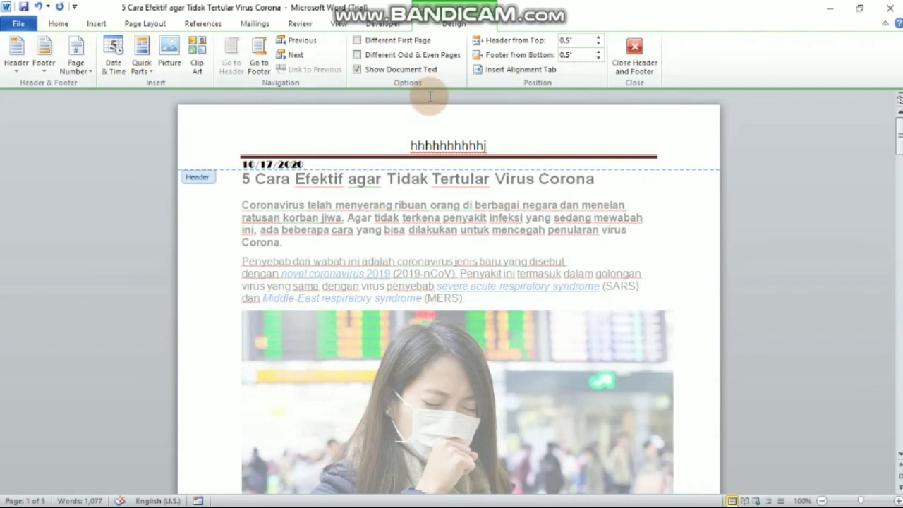
Step: Add a Plain Number 1 page number at the top of the page and return to the body text
click(77, 66)
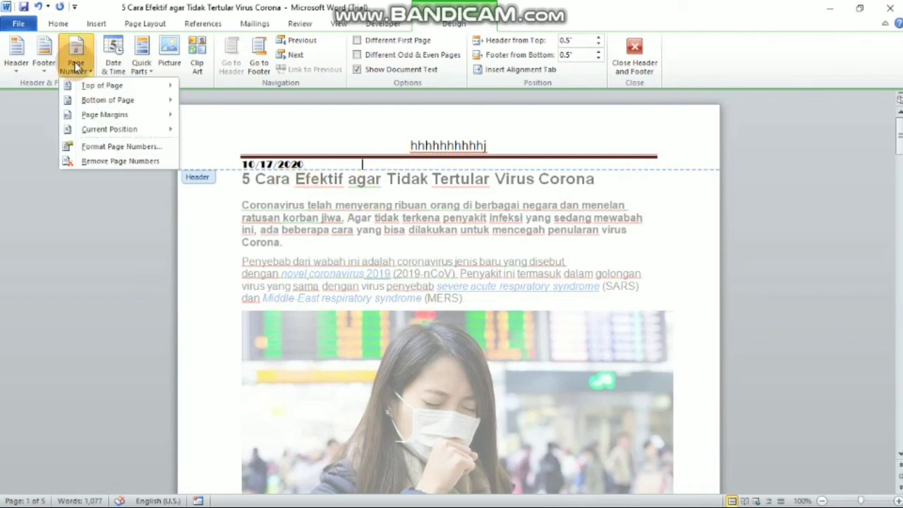
mouse_move(99, 85)
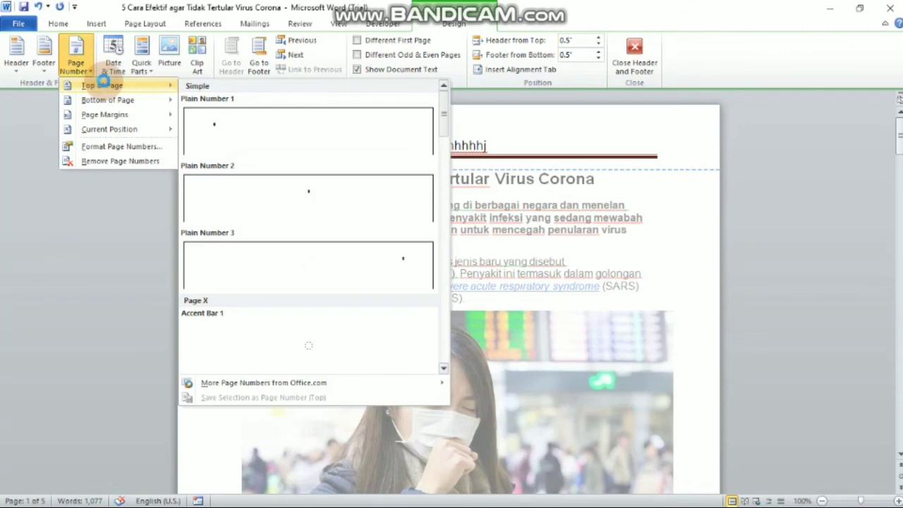
click(317, 136)
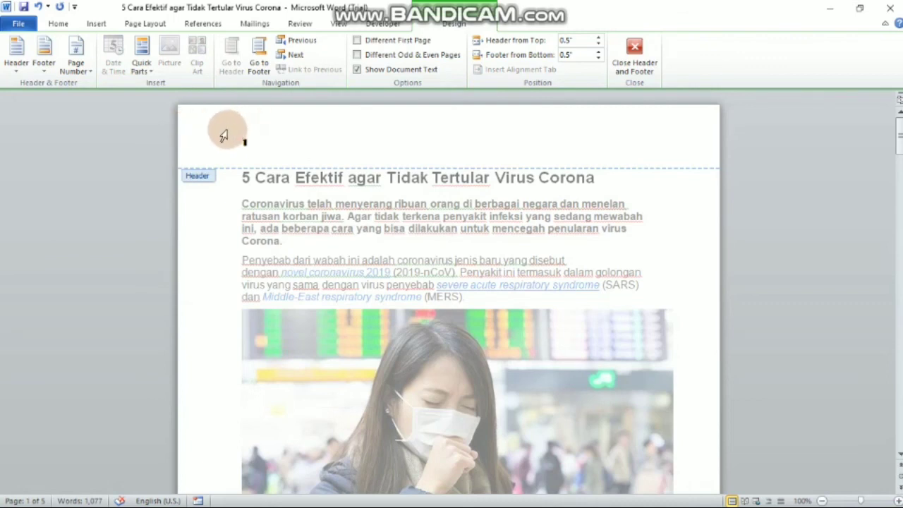
click(292, 132)
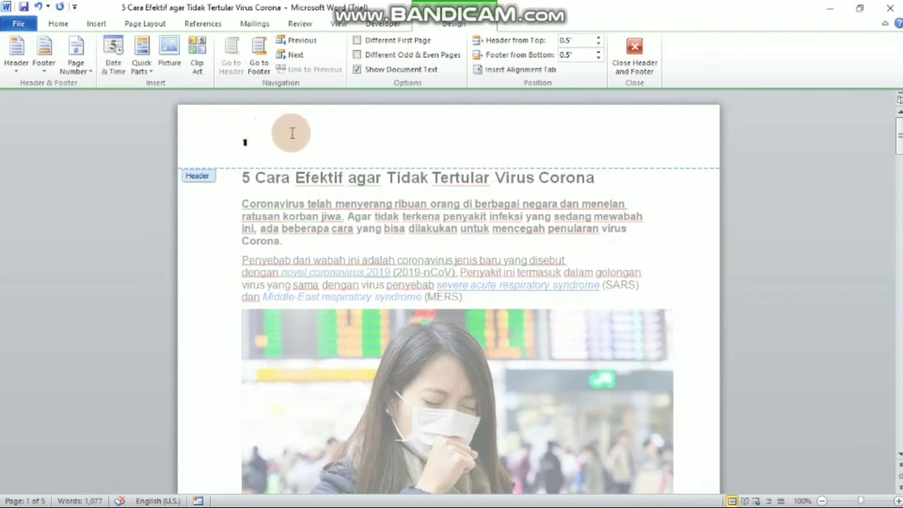
click(224, 149)
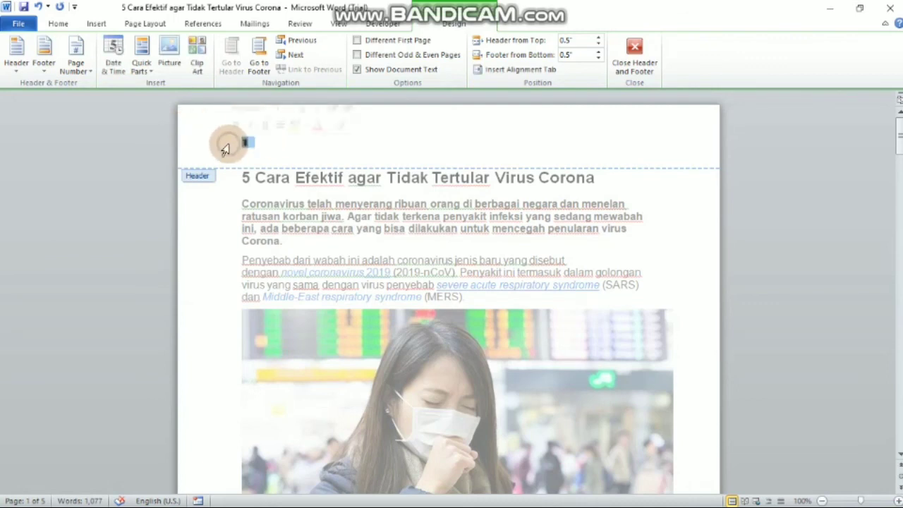
click(371, 129)
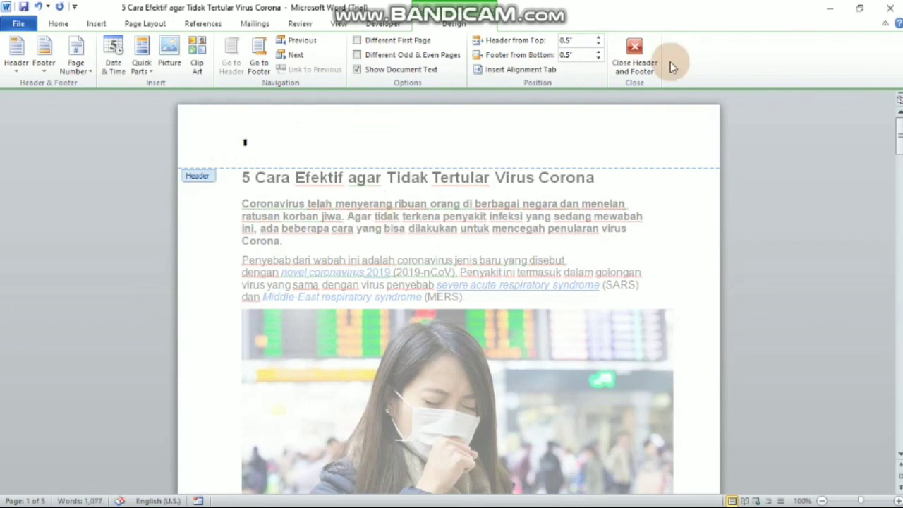
click(624, 55)
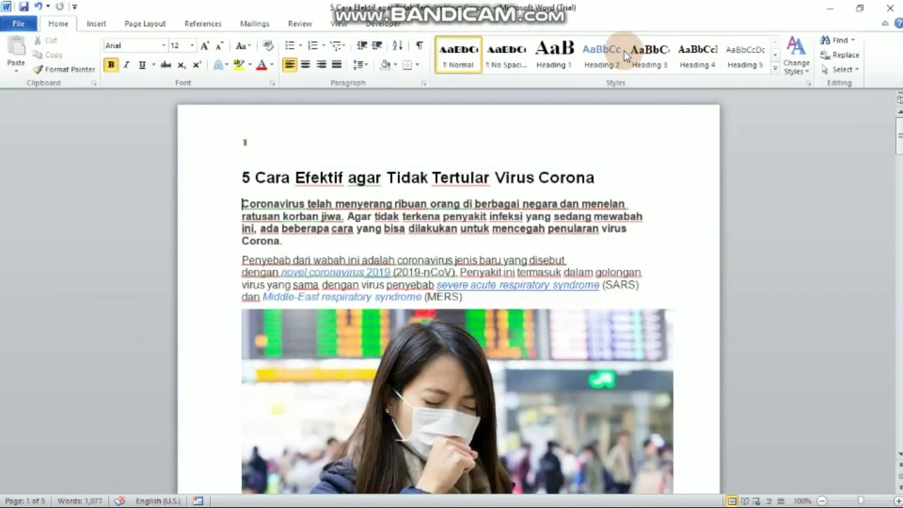
Step: Delete the page number from the header and return to the body text
double_click(244, 144)
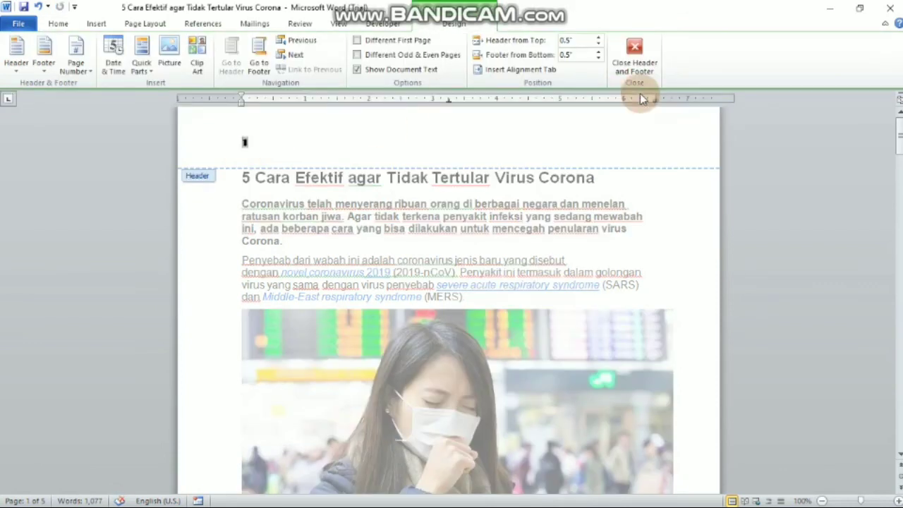
key(Delete)
click(634, 62)
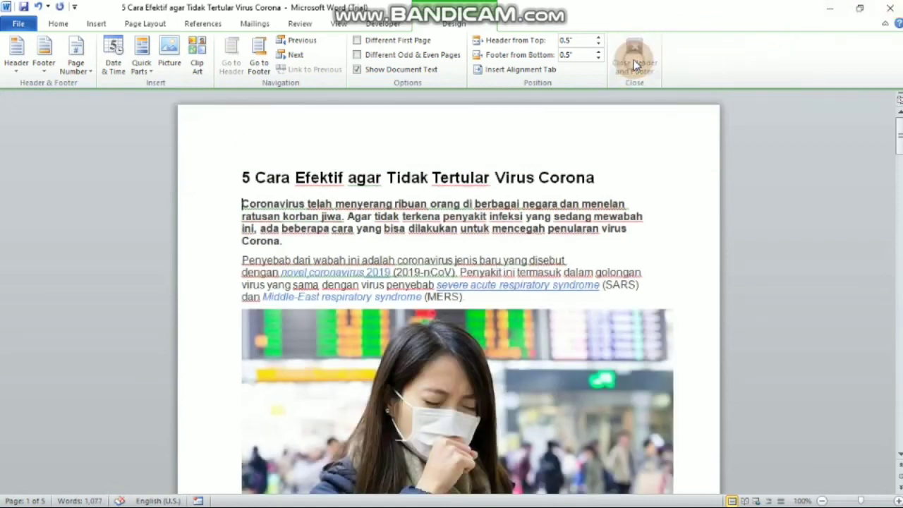